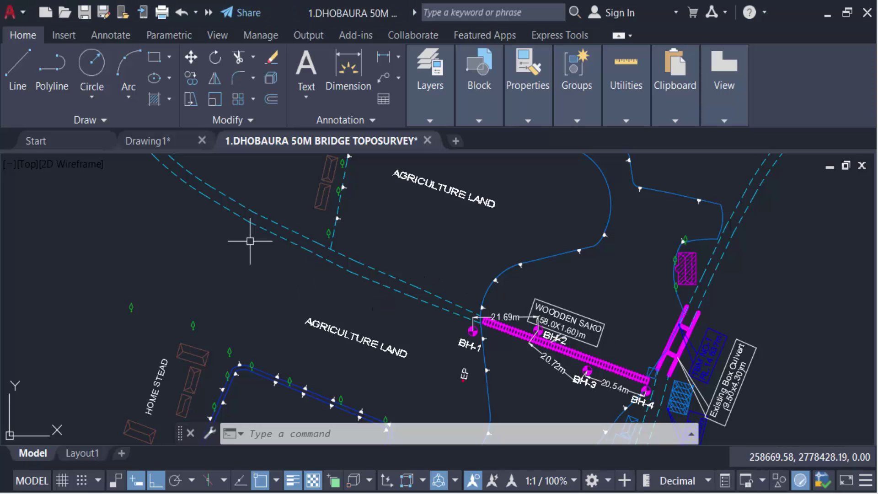
Draw a small rectangle in an empty area of the drawing.
{"action": "scroll", "coordinate": [158, 198], "scroll_direction": "up", "scroll_amount": 4}
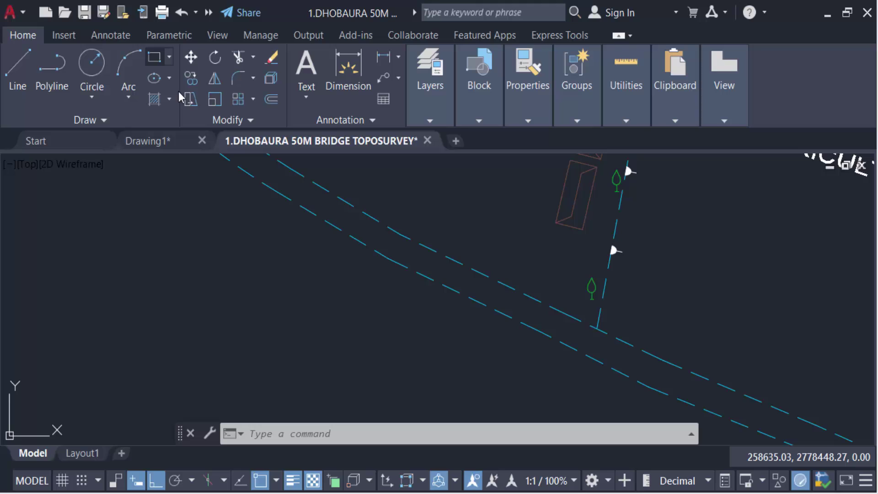
{"action": "scroll", "coordinate": [293, 254], "scroll_direction": "down", "scroll_amount": 5}
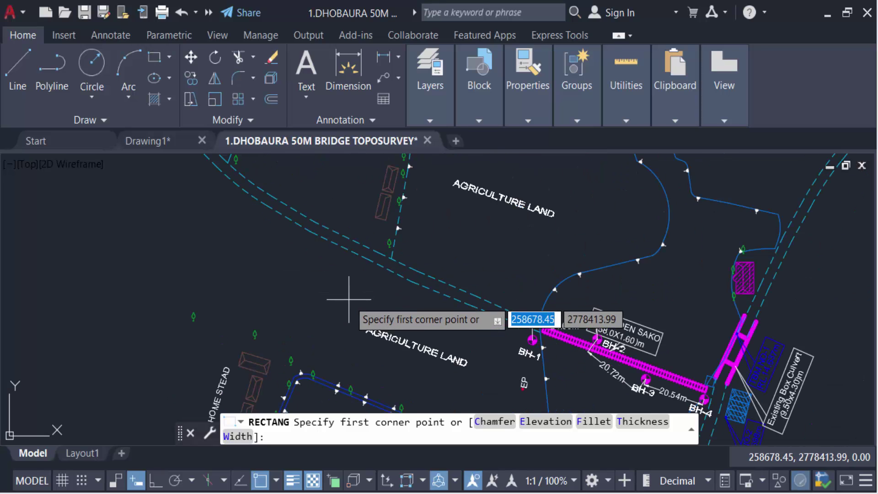
{"action": "left_click", "coordinate": [293, 278]}
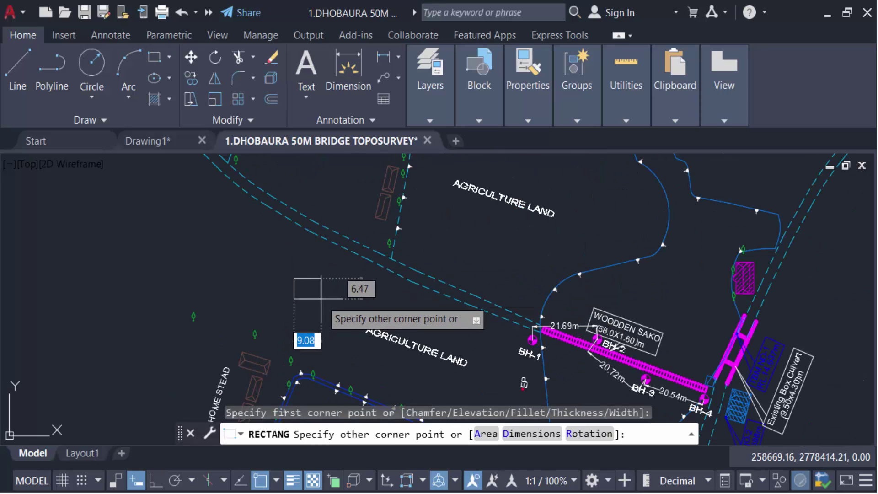
{"action": "left_click", "coordinate": [321, 298]}
{"action": "scroll", "coordinate": [315, 288], "scroll_direction": "up", "scroll_amount": 6}
{"action": "scroll", "coordinate": [343, 286], "scroll_direction": "down", "scroll_amount": 3}
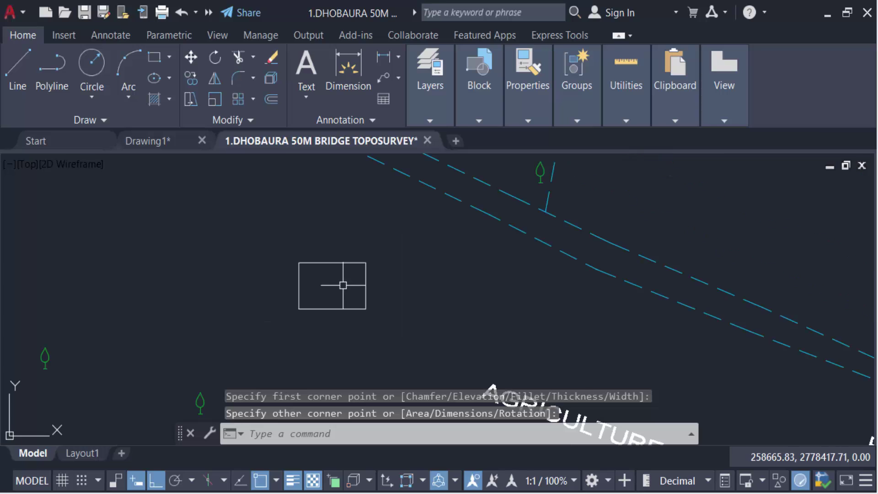
{"action": "key", "text": "Escape"}
{"action": "key", "text": "Escape"}
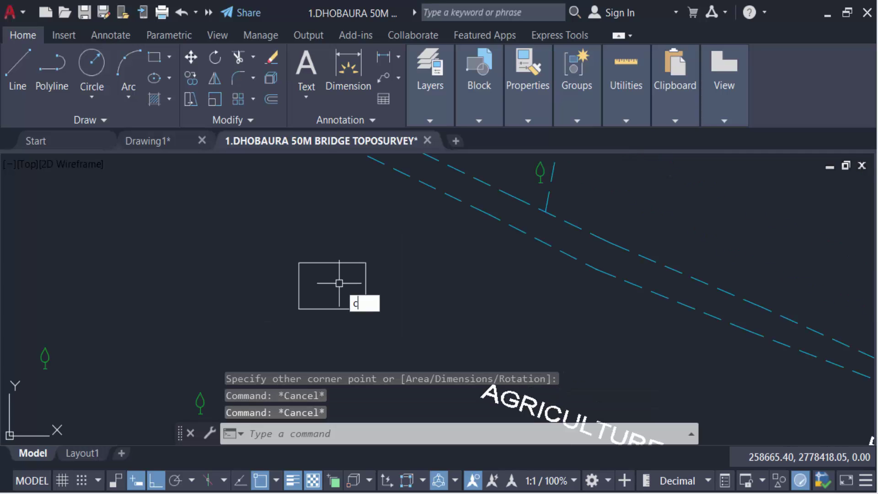
Enable Midpoint snap and draw a circle centred on the rectangle's top-edge midpoint.
{"action": "type", "text": "c"}
{"action": "key", "text": "Return"}
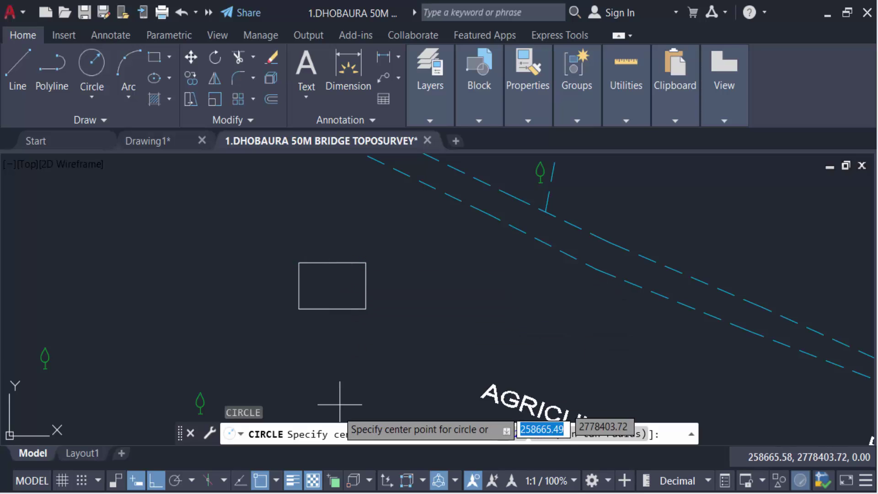
{"action": "left_click", "coordinate": [276, 481]}
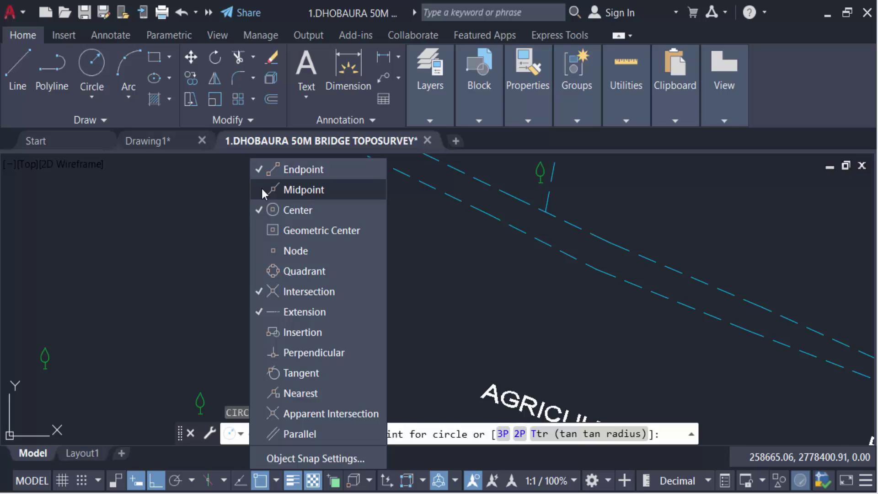
{"action": "left_click", "coordinate": [261, 190]}
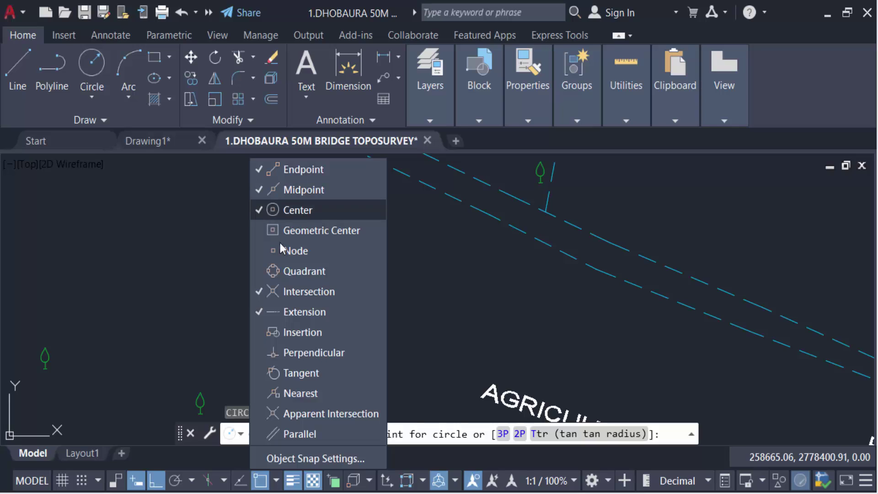
{"action": "left_click", "coordinate": [455, 340]}
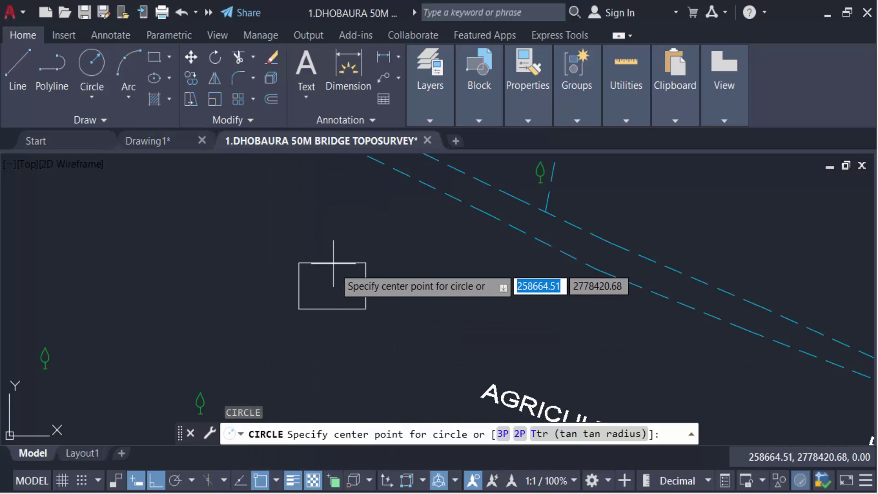
{"action": "left_click", "coordinate": [332, 262]}
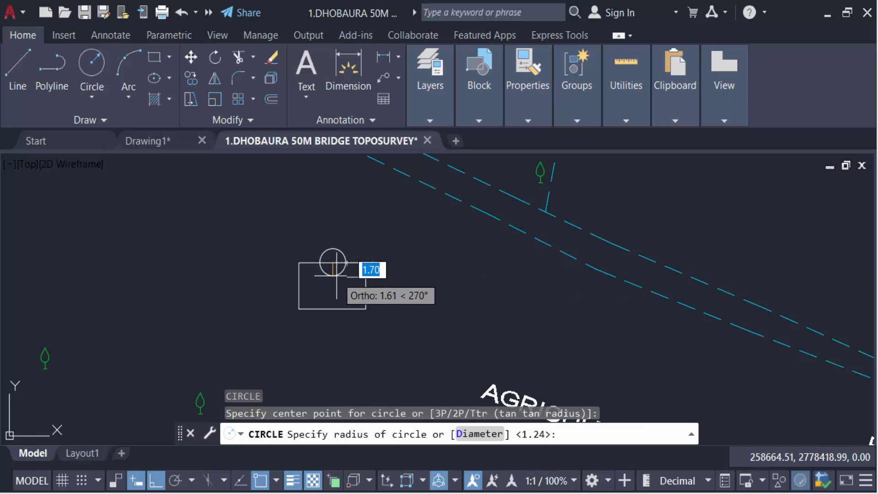
{"action": "left_click", "coordinate": [335, 278]}
{"action": "scroll", "coordinate": [330, 281], "scroll_direction": "up", "scroll_amount": 2}
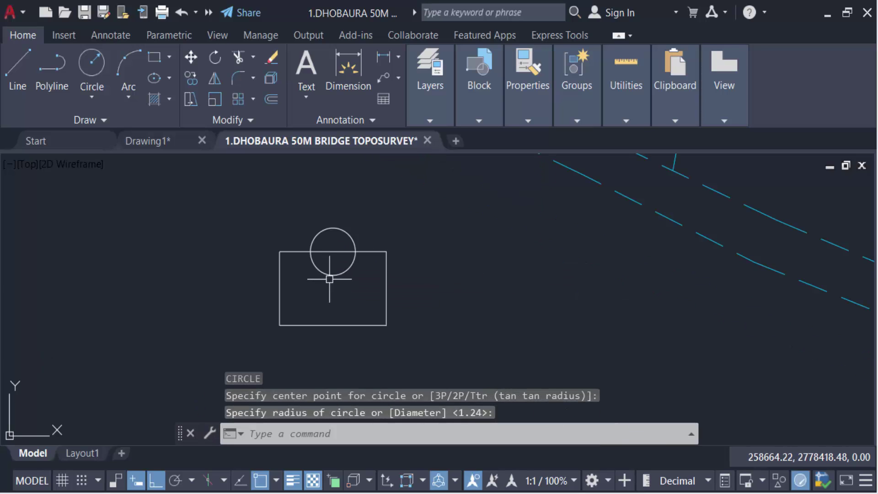
{"action": "key", "text": "Escape"}
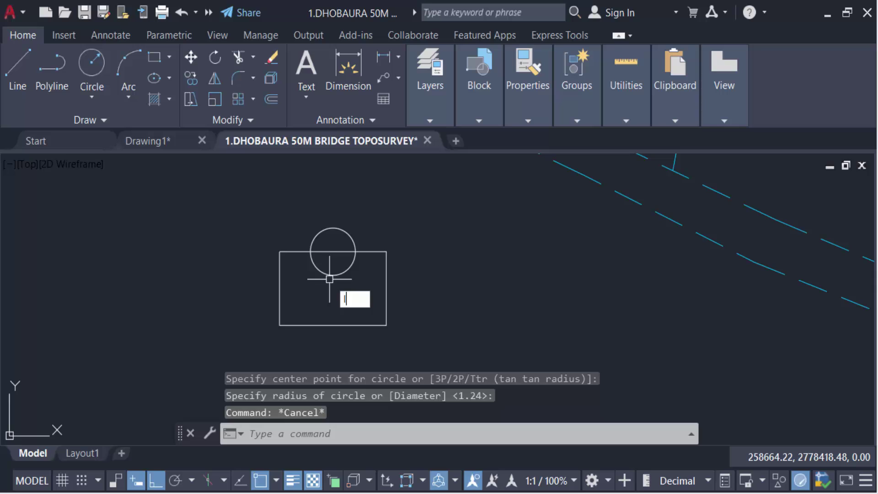
Draw a vertical line from the circle's centre straight up.
{"action": "type", "text": "l"}
{"action": "key", "text": "Return"}
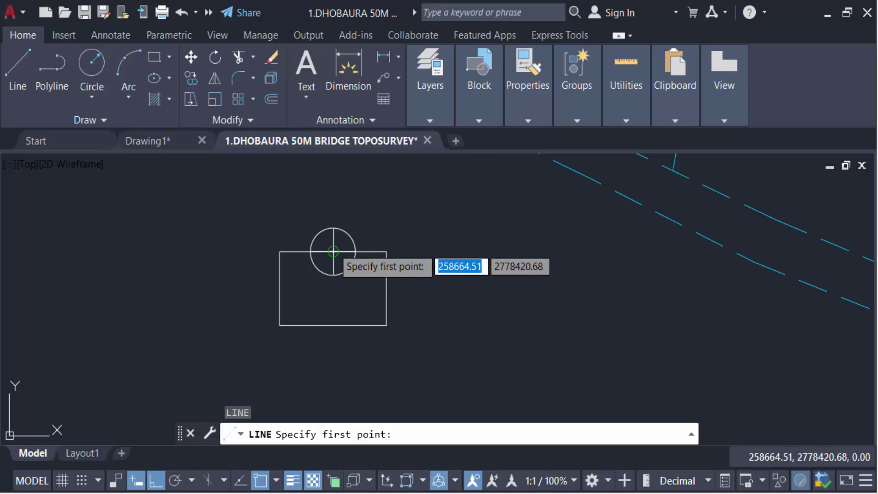
{"action": "left_click", "coordinate": [333, 251]}
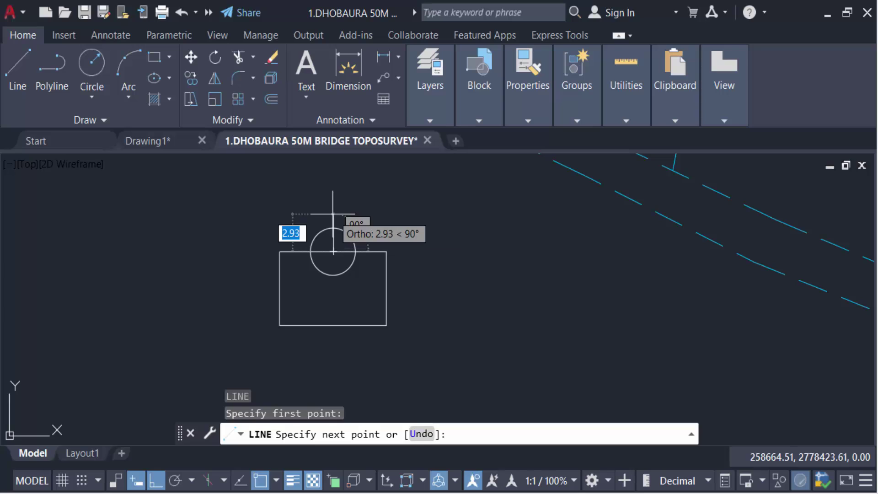
{"action": "left_click", "coordinate": [333, 213]}
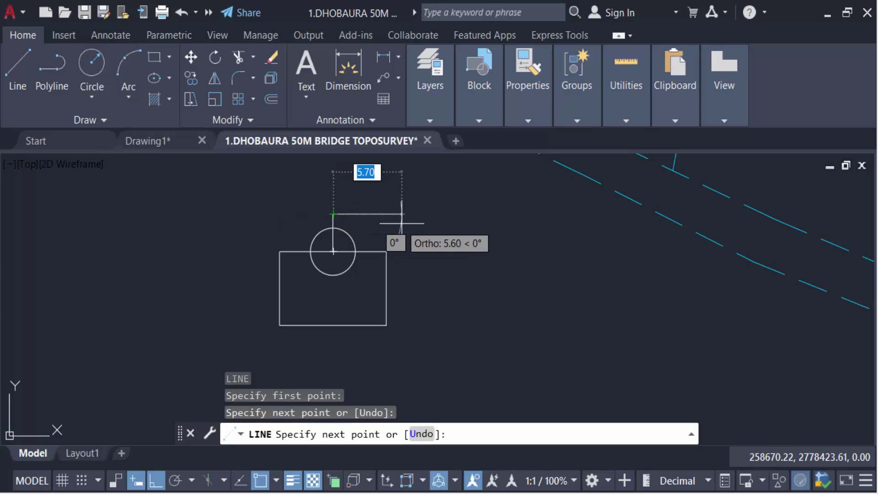
{"action": "key", "text": "Return"}
{"action": "key", "text": "Escape"}
{"action": "key", "text": "Escape"}
{"action": "key", "text": "Escape"}
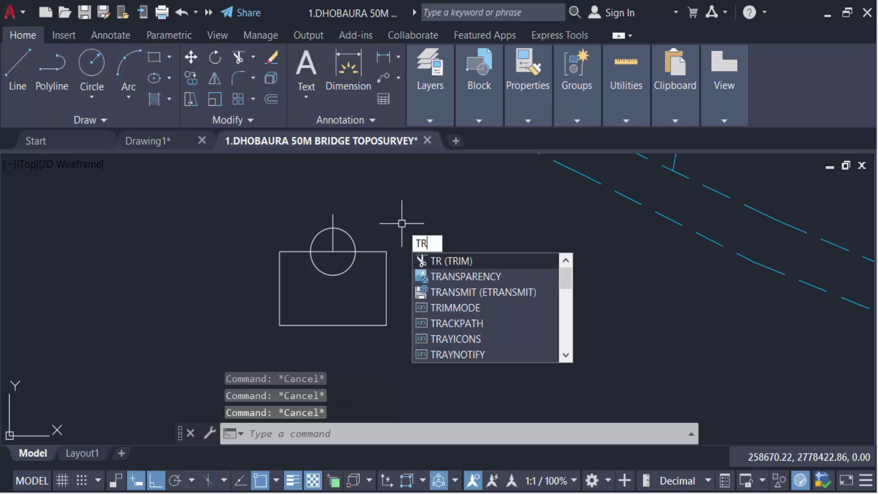
Trim away the top edge inside the circle and the circle's lower arc.
{"action": "key", "text": "Return"}
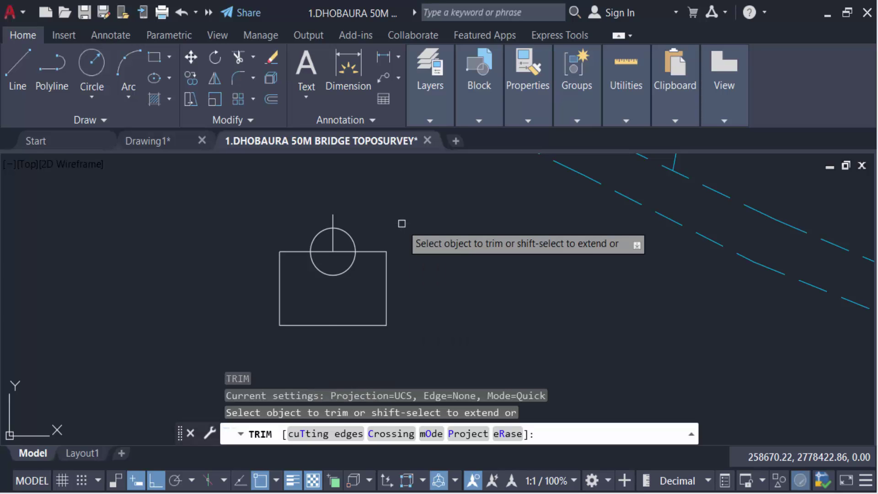
{"action": "left_click", "coordinate": [324, 251]}
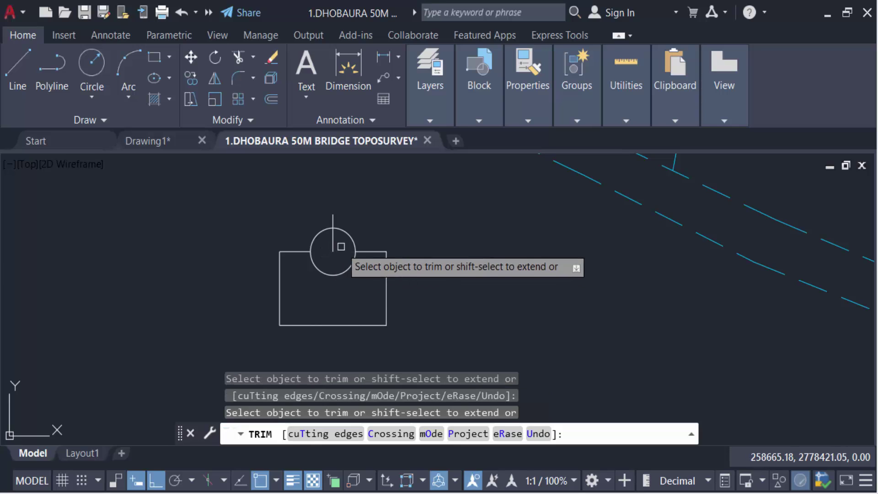
{"action": "left_click", "coordinate": [334, 275]}
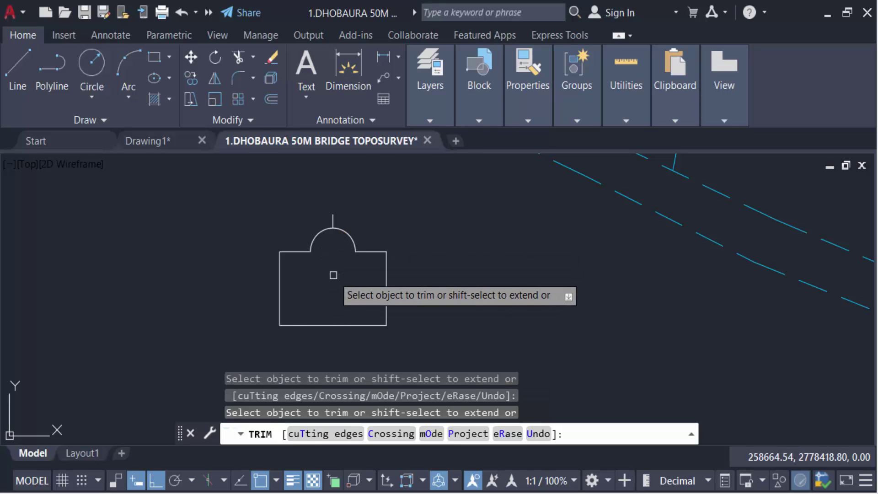
{"action": "key", "text": "Escape"}
{"action": "key", "text": "Escape"}
{"action": "key", "text": "Escape"}
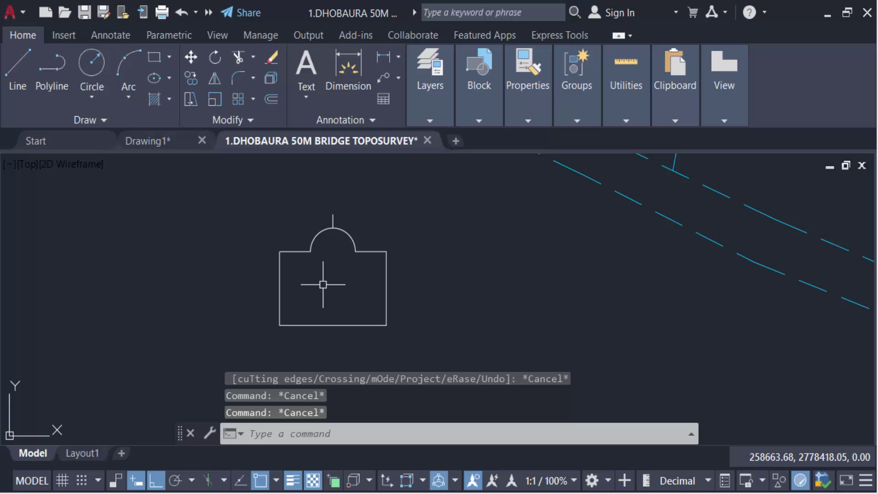
{"action": "scroll", "coordinate": [322, 284], "scroll_direction": "down", "scroll_amount": 5}
{"action": "scroll", "coordinate": [341, 315], "scroll_direction": "up", "scroll_amount": 3}
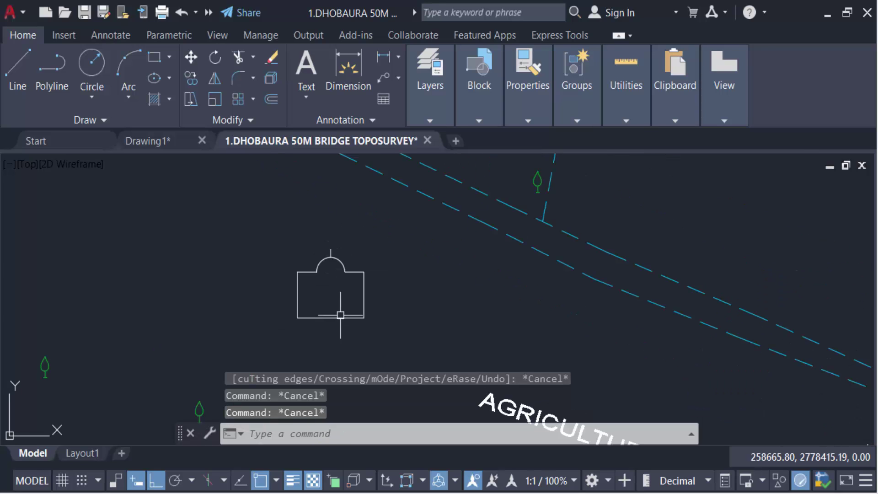
{"action": "key", "text": "Escape"}
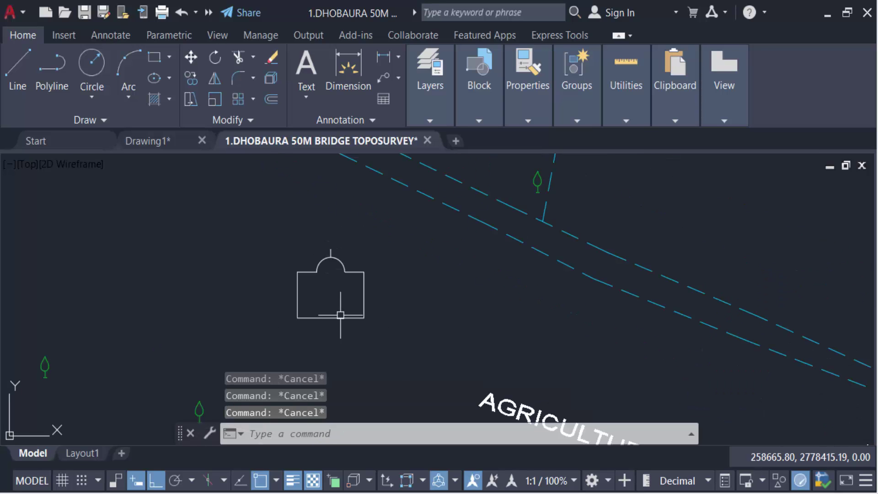
Define block 'mosq' from the three outline objects, base point on the outline, deleting originals.
{"action": "key", "text": "Return"}
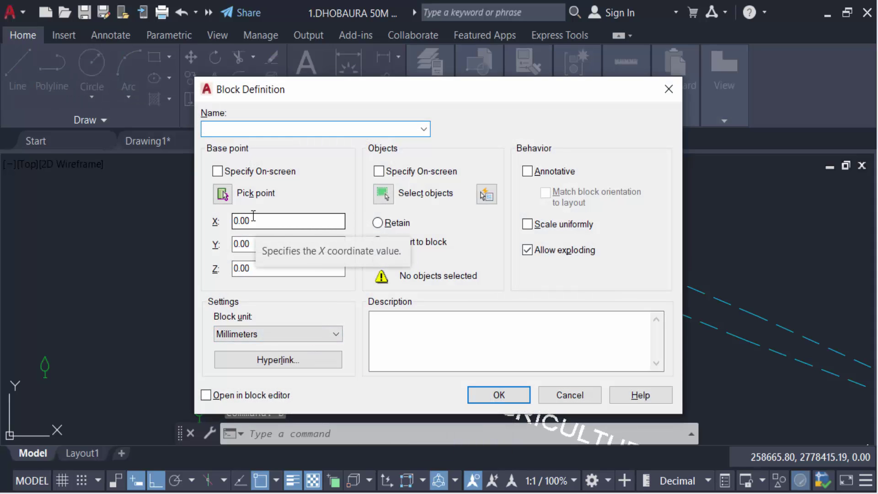
{"action": "type", "text": "mosq"}
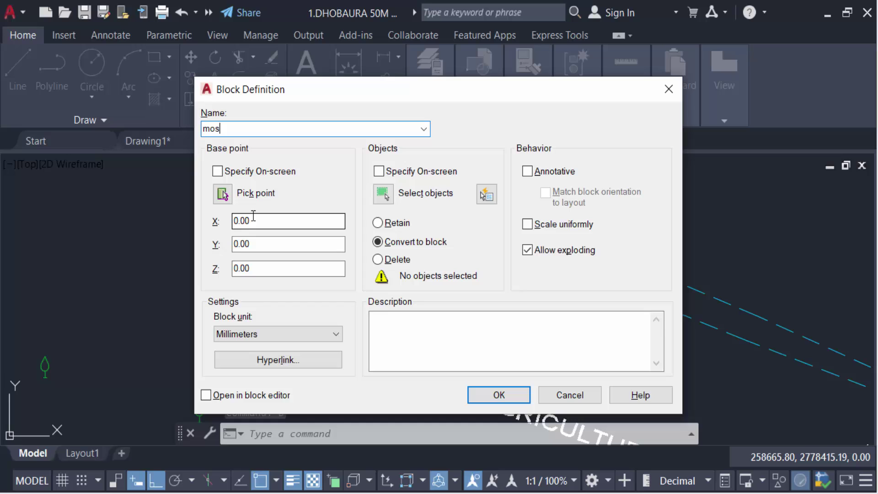
{"action": "left_click", "coordinate": [223, 194]}
{"action": "left_click", "coordinate": [327, 270]}
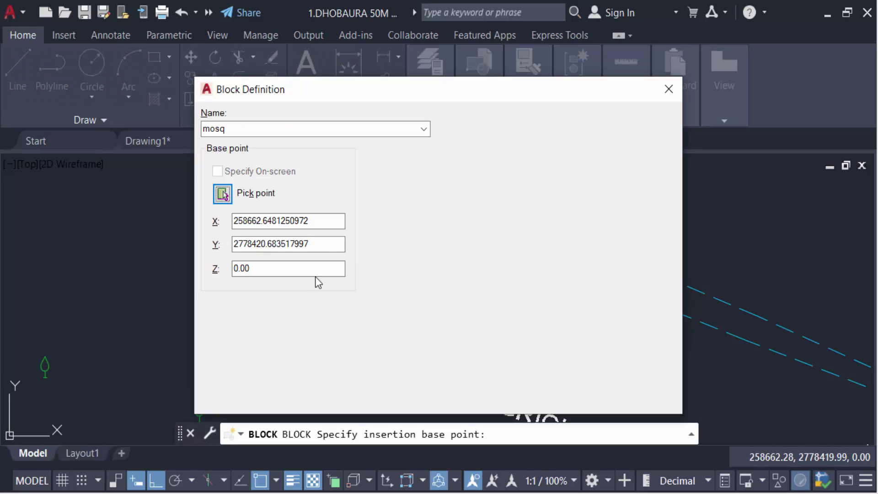
{"action": "left_click", "coordinate": [386, 199]}
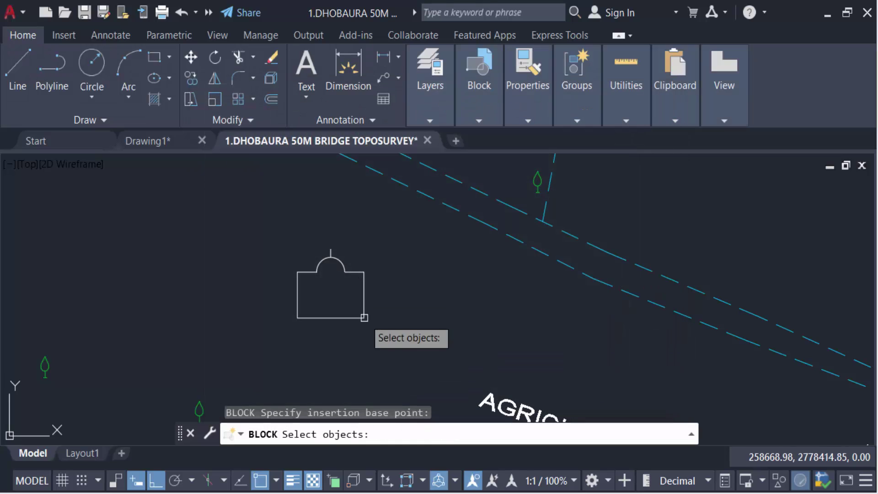
{"action": "left_click", "coordinate": [402, 348]}
{"action": "left_click", "coordinate": [264, 237]}
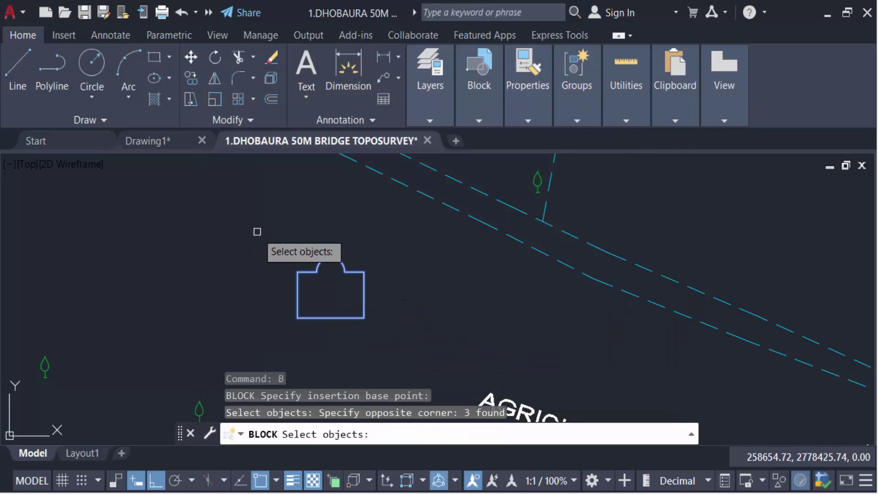
{"action": "key", "text": "Return"}
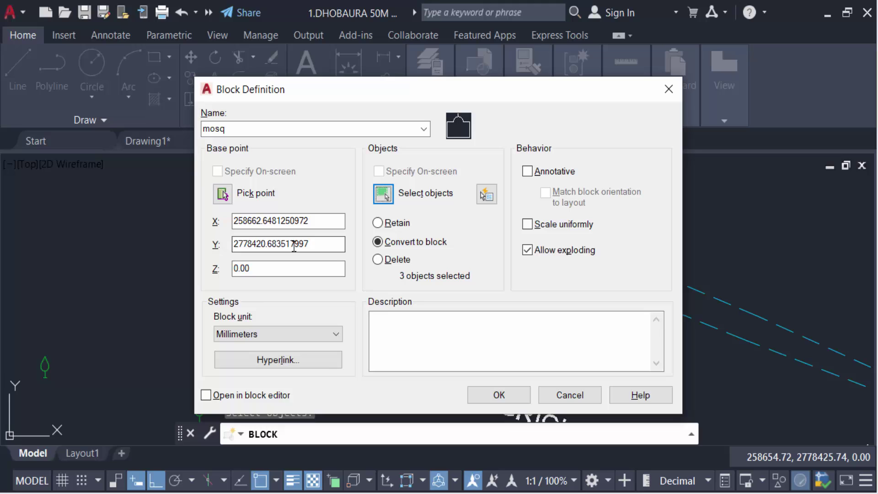
{"action": "left_click", "coordinate": [396, 264]}
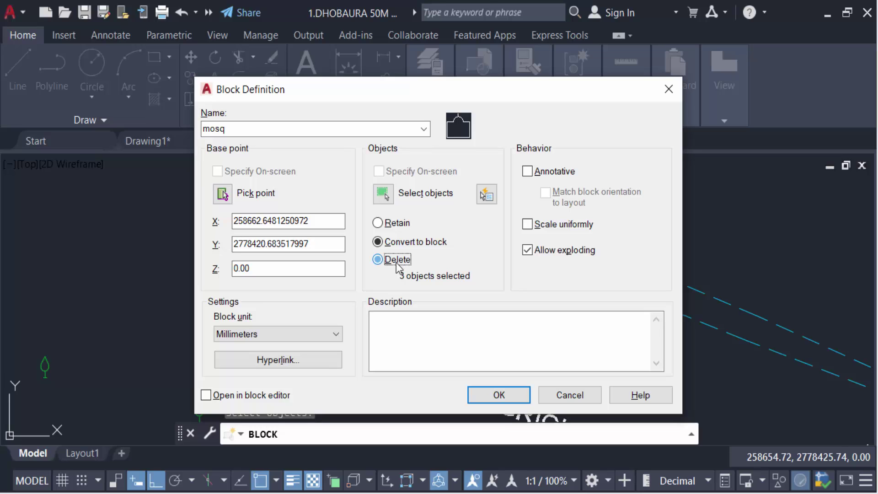
{"action": "left_click", "coordinate": [498, 396]}
Insert two mosq block copies near the dashed lines, the second below the first.
{"action": "scroll", "coordinate": [353, 294], "scroll_direction": "down", "scroll_amount": 3}
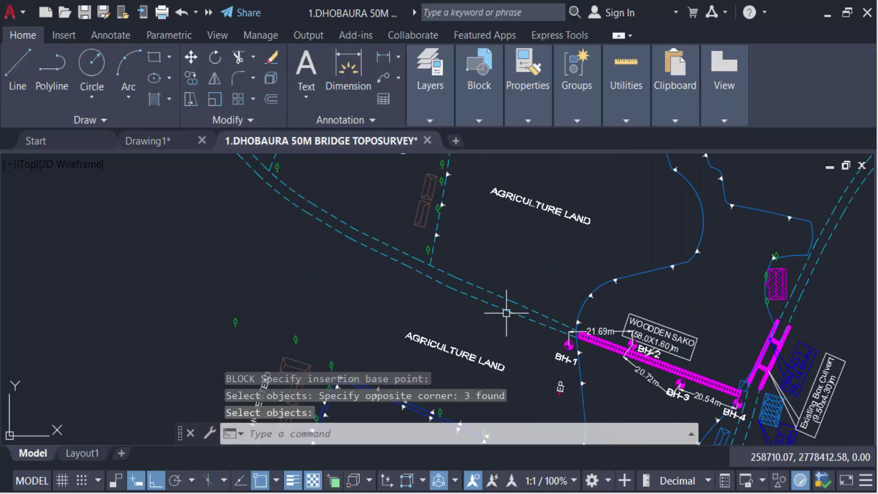
{"action": "scroll", "coordinate": [506, 313], "scroll_direction": "down", "scroll_amount": 3}
{"action": "scroll", "coordinate": [456, 317], "scroll_direction": "up", "scroll_amount": 5}
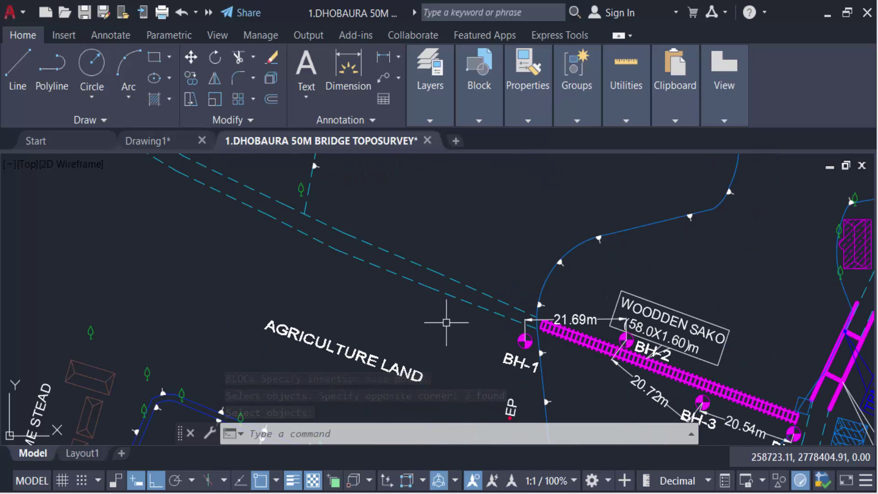
{"action": "key", "text": "Escape"}
{"action": "key", "text": "Escape"}
{"action": "type", "text": "i"}
{"action": "key", "text": "Return"}
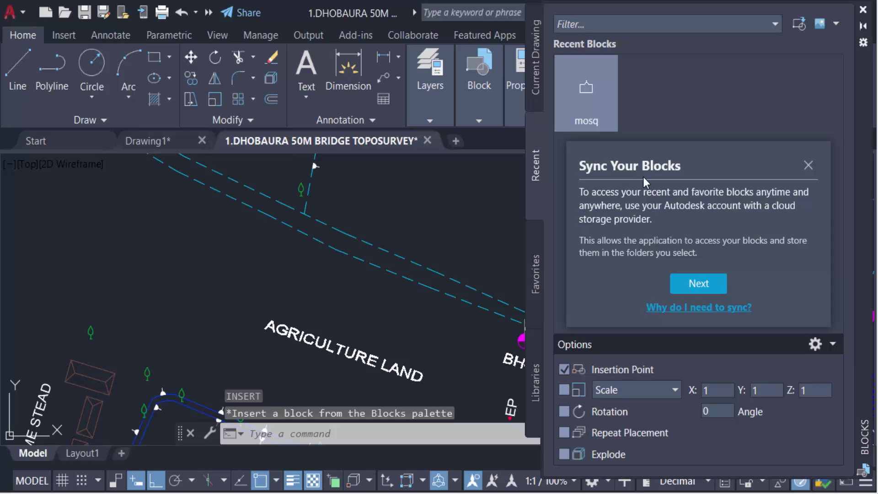
{"action": "left_click", "coordinate": [584, 104]}
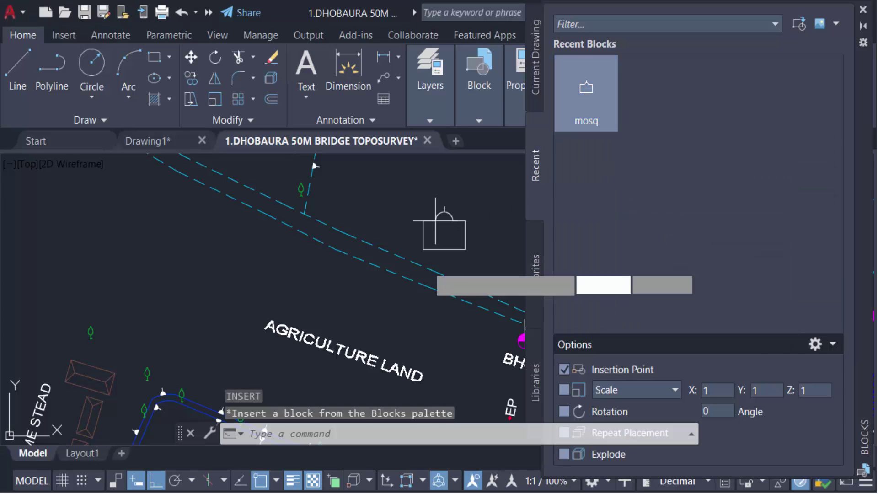
{"action": "left_click", "coordinate": [411, 224]}
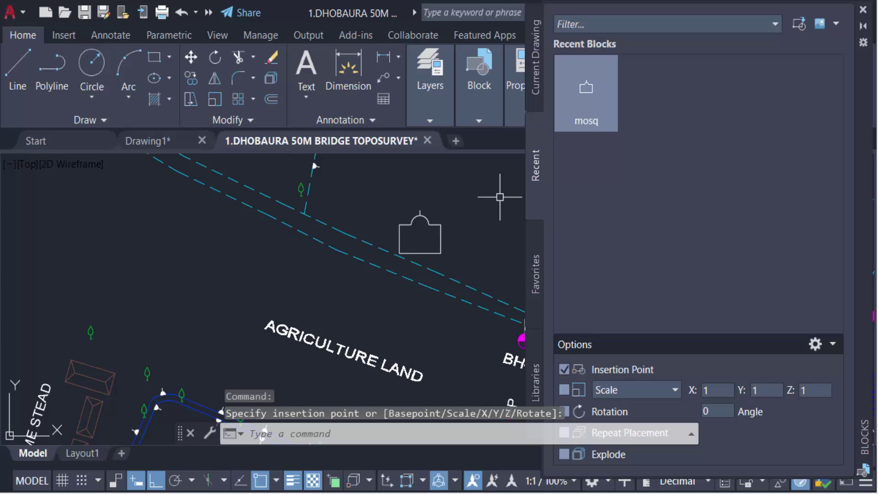
{"action": "left_click", "coordinate": [586, 92]}
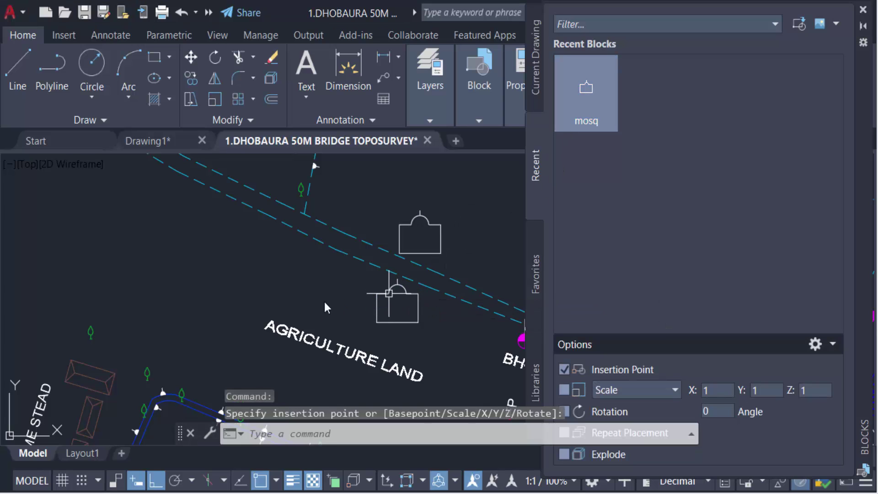
{"action": "left_click", "coordinate": [389, 307]}
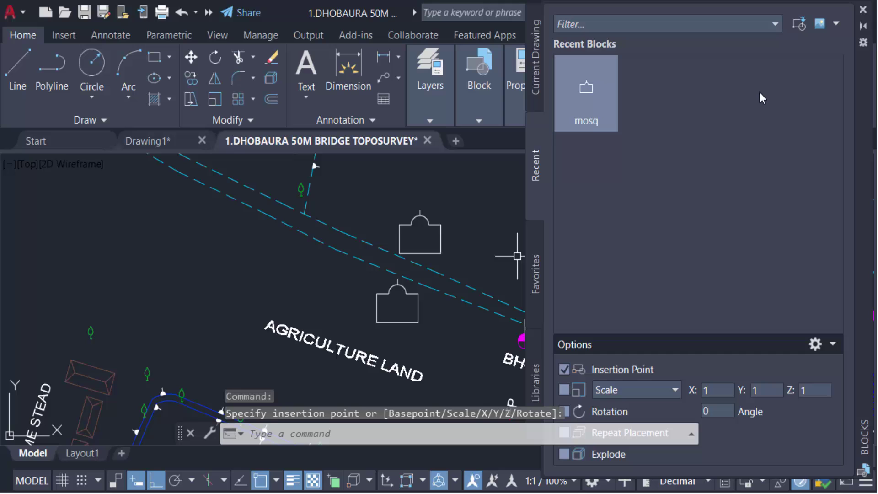
{"action": "left_click", "coordinate": [863, 10]}
{"action": "scroll", "coordinate": [364, 293], "scroll_direction": "up", "scroll_amount": 3}
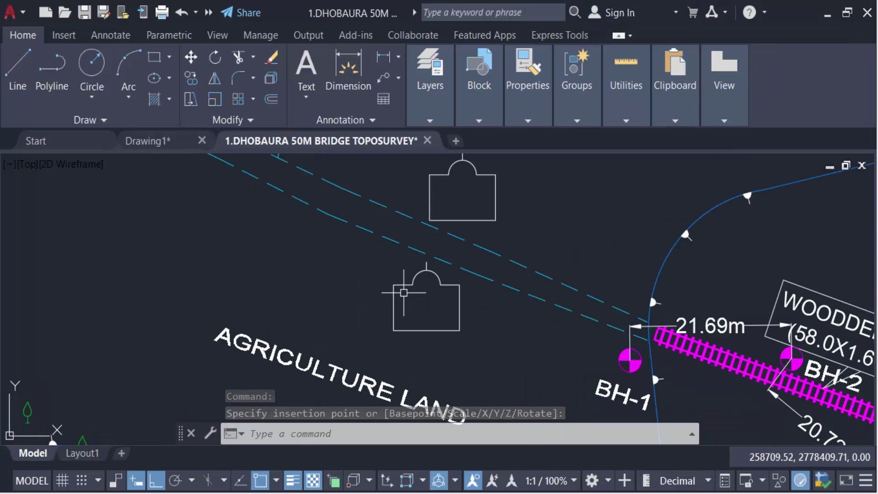
{"action": "scroll", "coordinate": [476, 275], "scroll_direction": "down", "scroll_amount": 2}
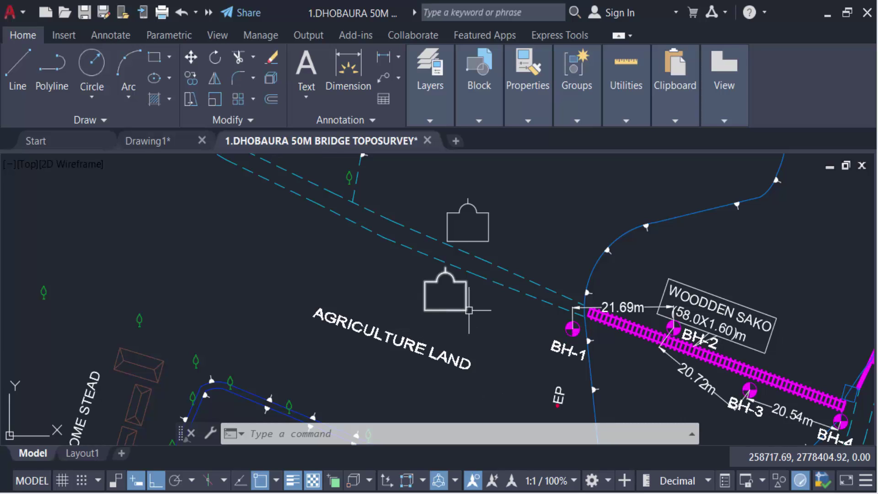
{"action": "key", "text": "Escape"}
{"action": "key", "text": "Escape"}
{"action": "key", "text": "Escape"}
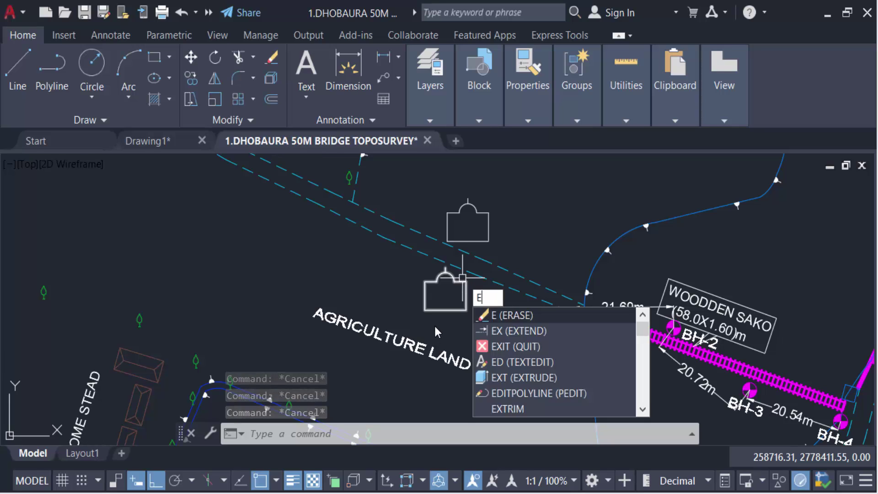
Erase the lower mosq copy and select the one that remains.
{"action": "key", "text": "Return"}
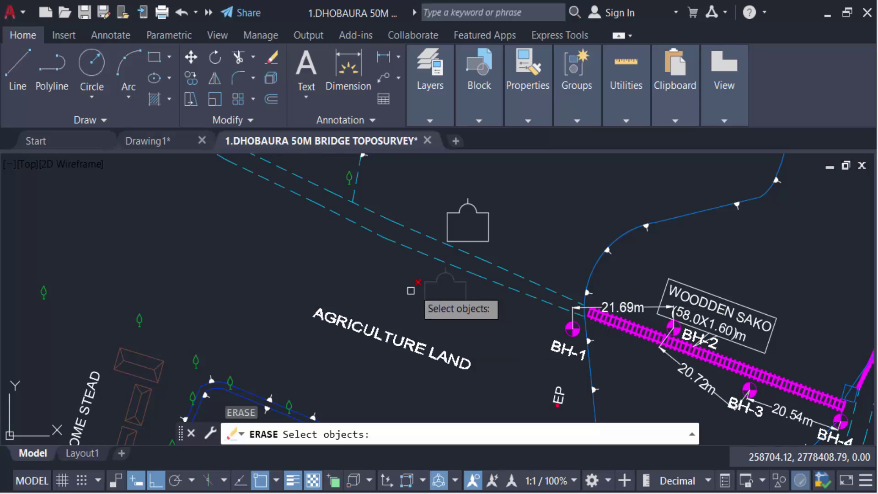
{"action": "left_click", "coordinate": [466, 307]}
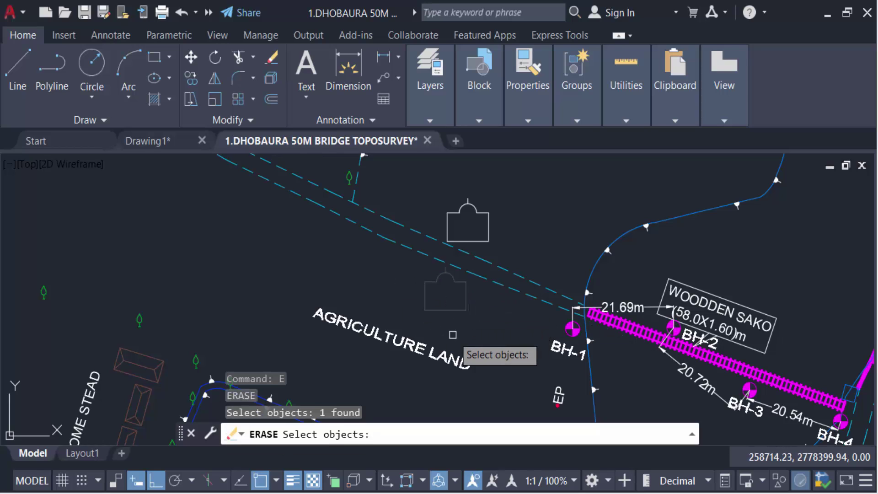
{"action": "key", "text": "Return"}
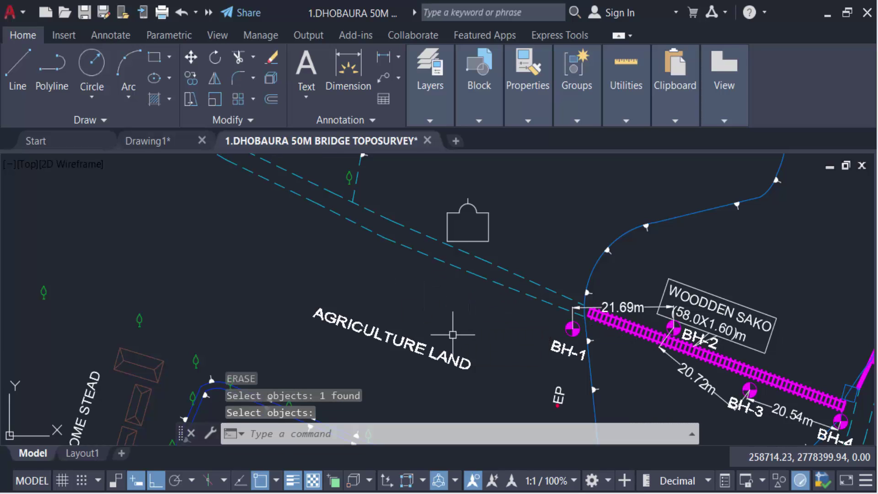
{"action": "key", "text": "Return"}
{"action": "left_click", "coordinate": [486, 217]}
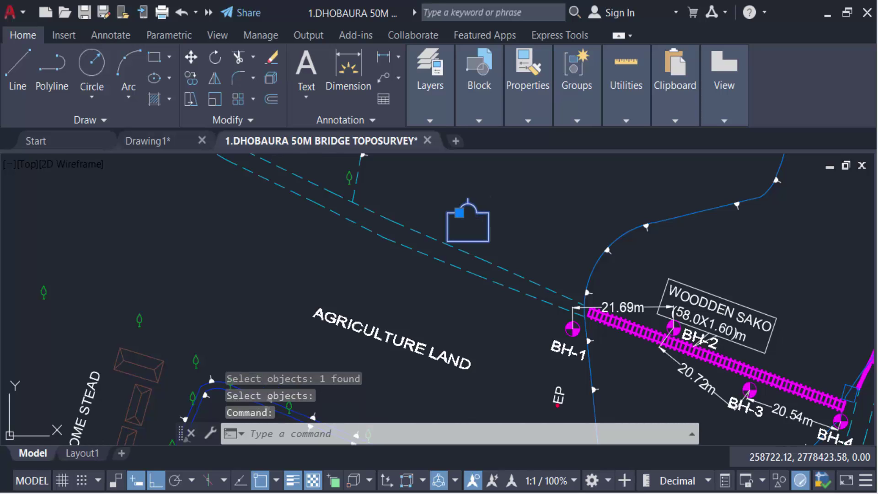
Open the mosq block in the Block Editor via Edit Block Definition.
{"action": "double_click", "coordinate": [487, 219]}
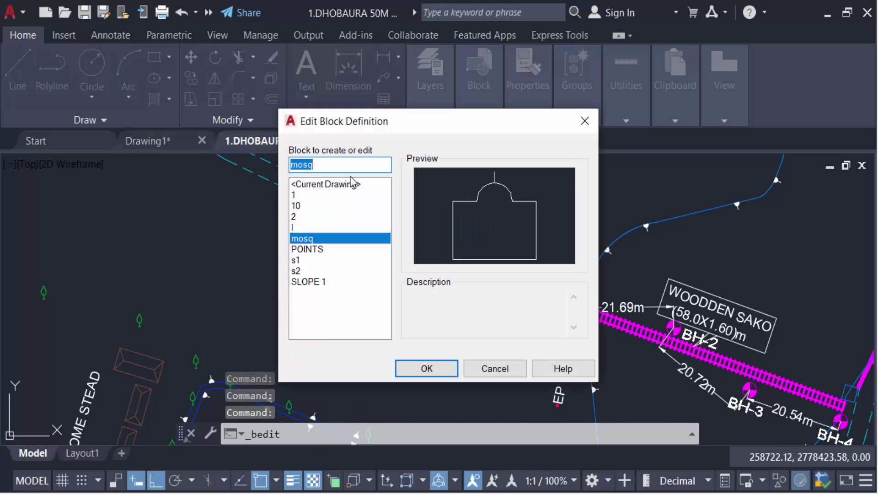
{"action": "left_click", "coordinate": [440, 368]}
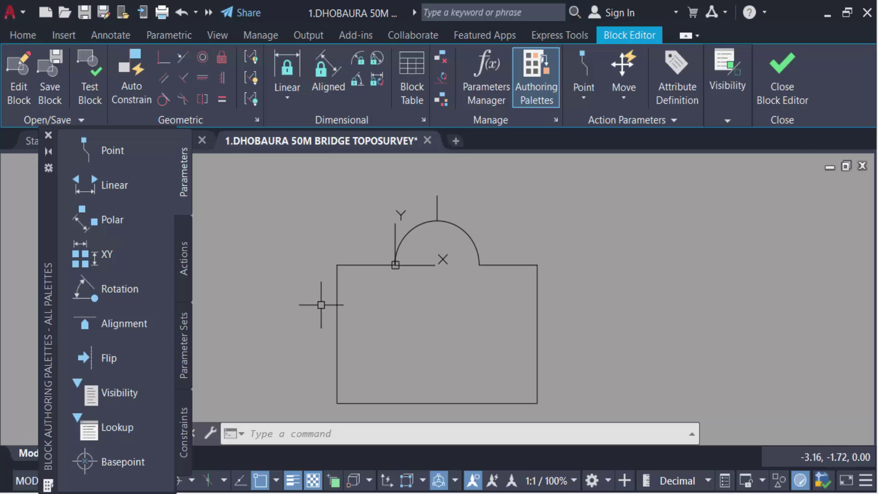
Add point parameters Position1–Position4 at the top-right, bottom-right, bottom-left and top-left corners.
{"action": "left_click", "coordinate": [111, 151]}
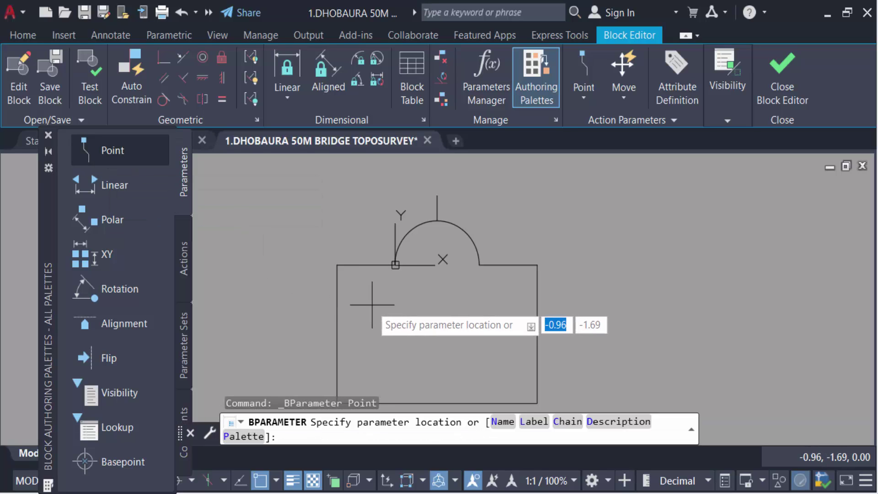
{"action": "left_click", "coordinate": [537, 264]}
{"action": "left_click", "coordinate": [586, 264]}
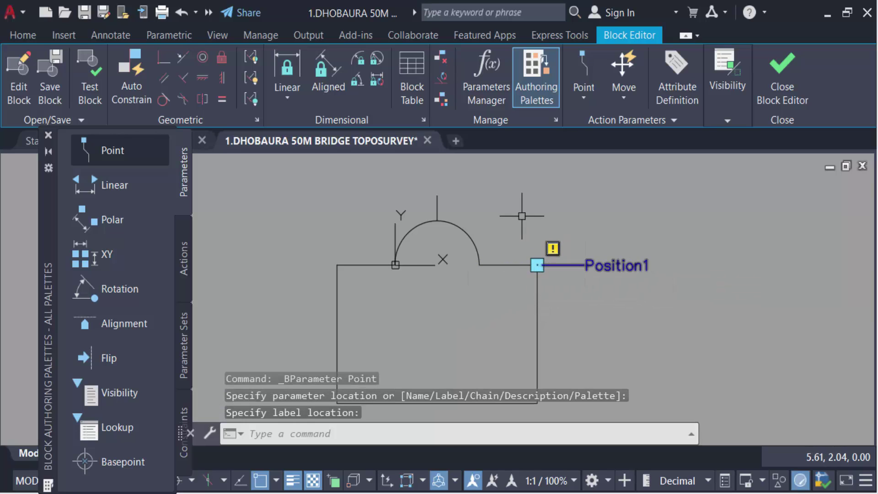
{"action": "scroll", "coordinate": [521, 215], "scroll_direction": "down", "scroll_amount": 2}
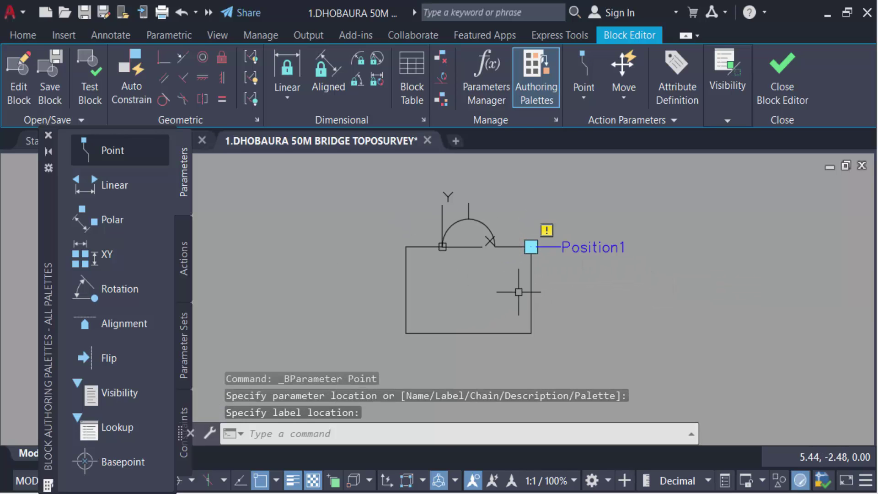
{"action": "left_click", "coordinate": [132, 164]}
{"action": "left_click", "coordinate": [531, 333]}
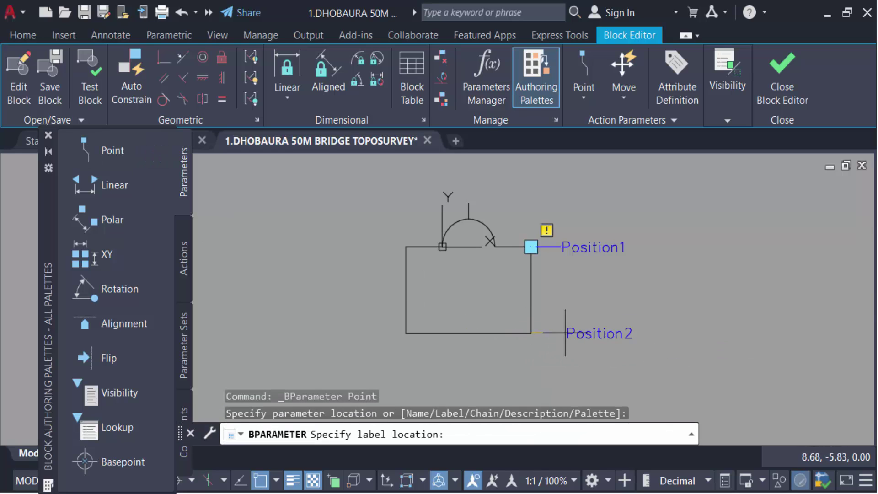
{"action": "left_click", "coordinate": [566, 333]}
{"action": "left_click", "coordinate": [117, 155]}
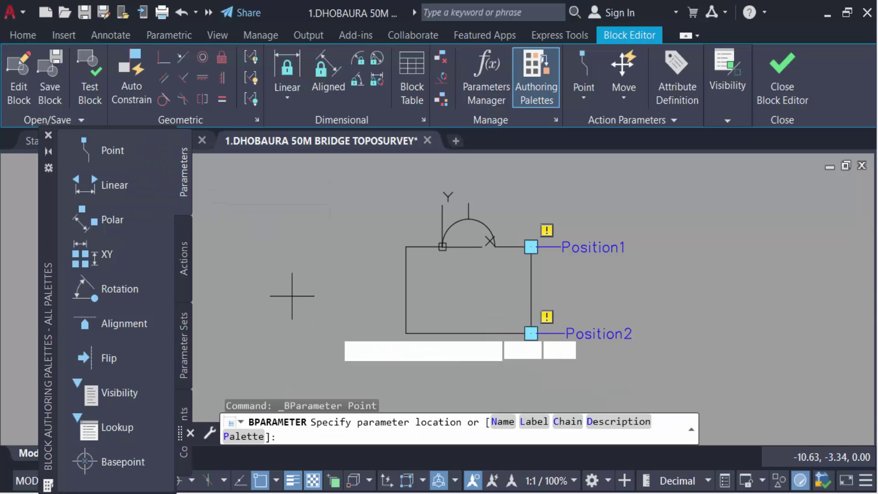
{"action": "left_click", "coordinate": [405, 333]}
{"action": "left_click", "coordinate": [381, 329]}
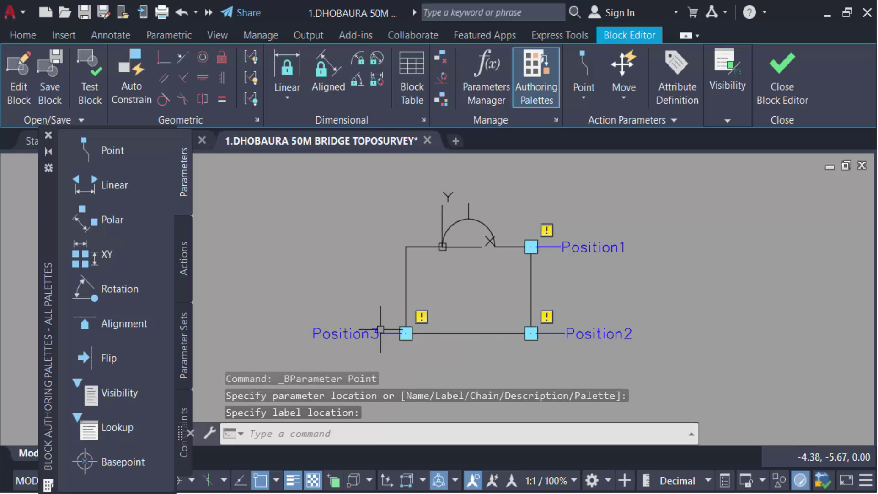
{"action": "left_click", "coordinate": [114, 151]}
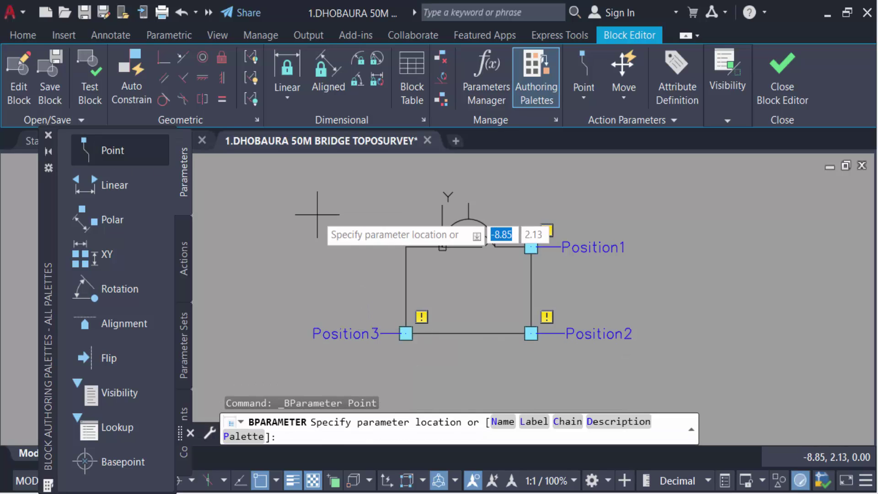
{"action": "left_click", "coordinate": [405, 247]}
{"action": "left_click", "coordinate": [358, 253]}
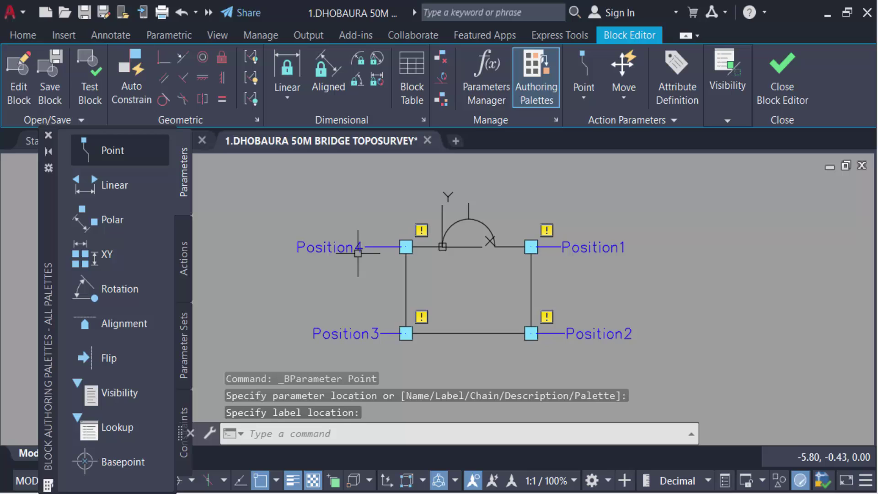
Add a Flip parameter with a horizontal mid-height reflection line, labelled Flip state1.
{"action": "left_click", "coordinate": [112, 364]}
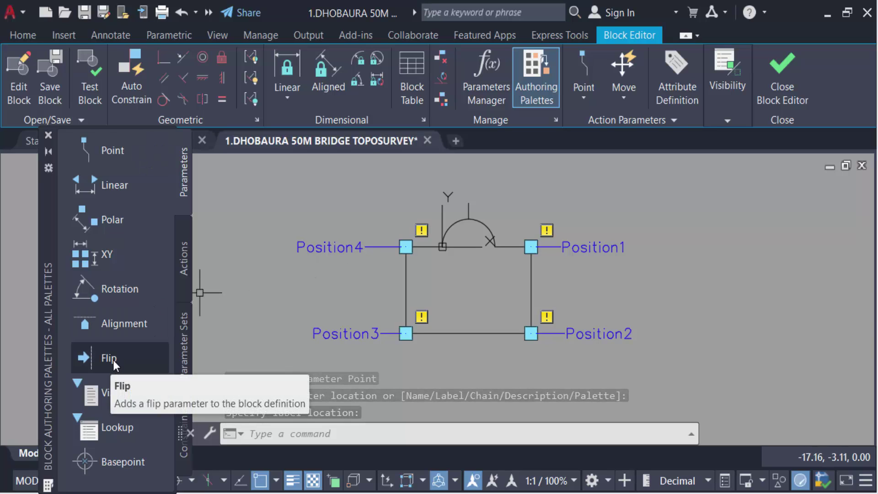
{"action": "left_click", "coordinate": [114, 361]}
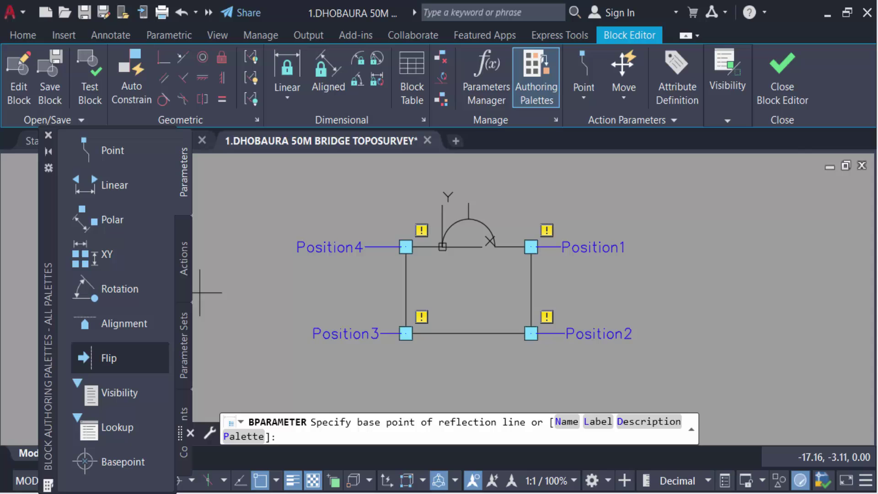
{"action": "left_click", "coordinate": [407, 289]}
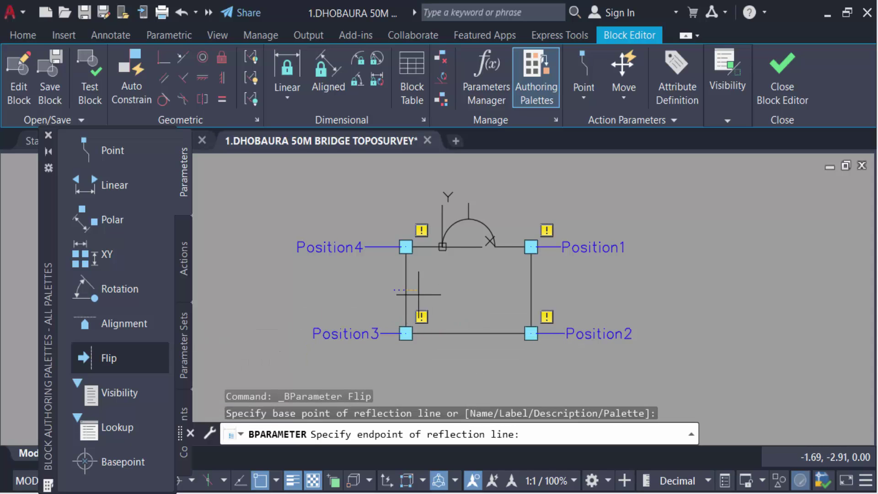
{"action": "left_click", "coordinate": [531, 289]}
{"action": "left_click", "coordinate": [575, 291]}
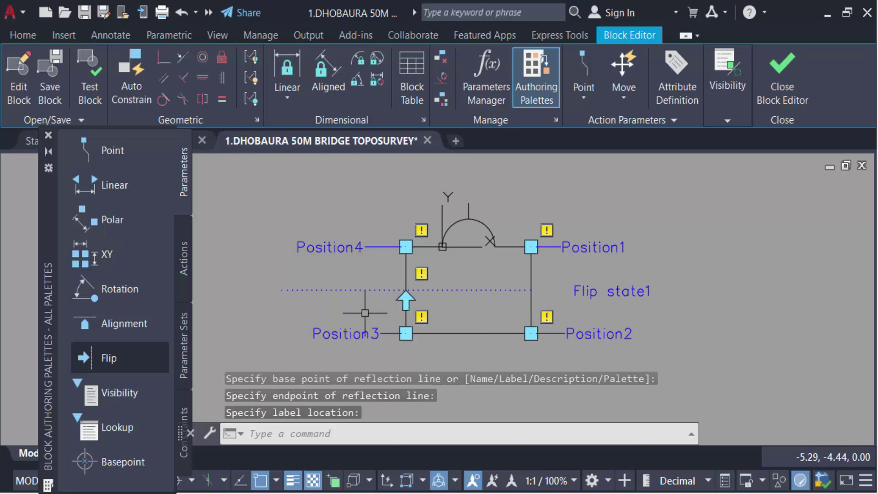
Add a Flip action on Flip state1 covering all block objects, then close the editor.
{"action": "left_click", "coordinate": [183, 267]}
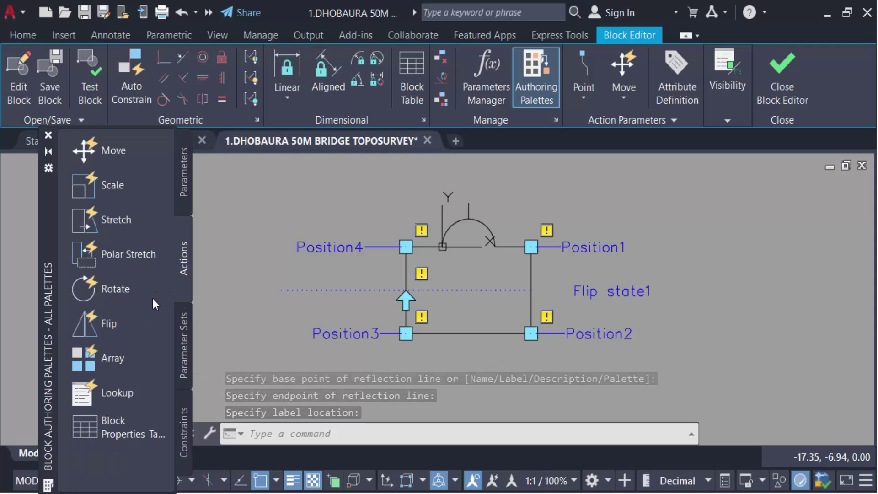
{"action": "left_click", "coordinate": [100, 324]}
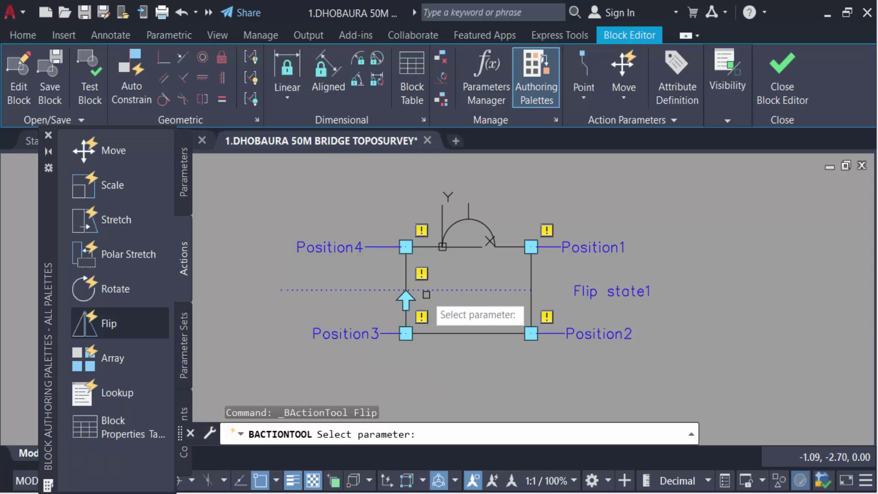
{"action": "left_click", "coordinate": [425, 289]}
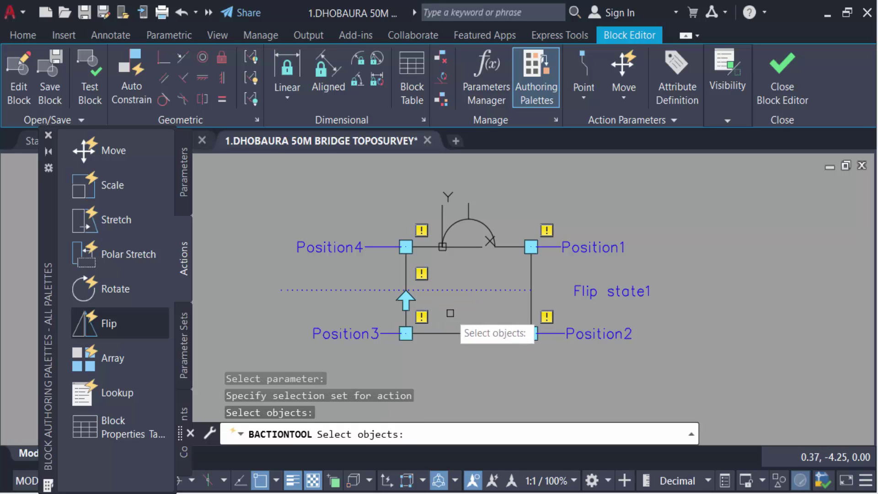
{"action": "left_click", "coordinate": [648, 375]}
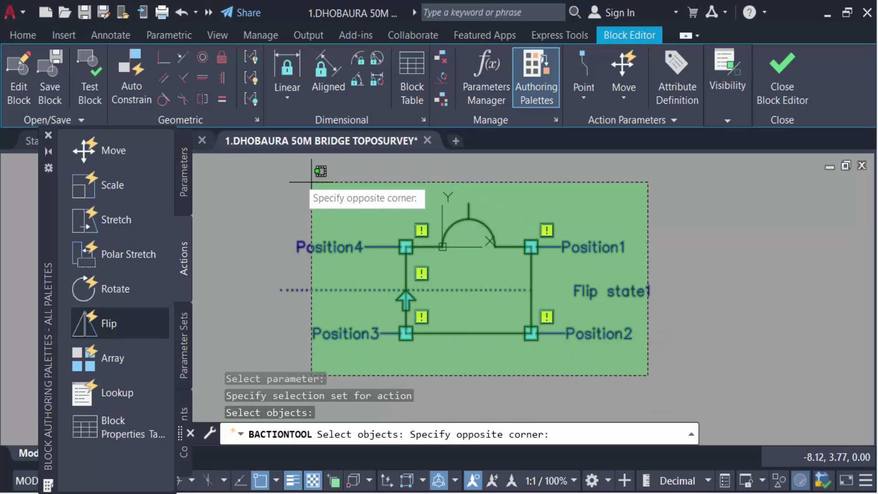
{"action": "key", "text": "Return"}
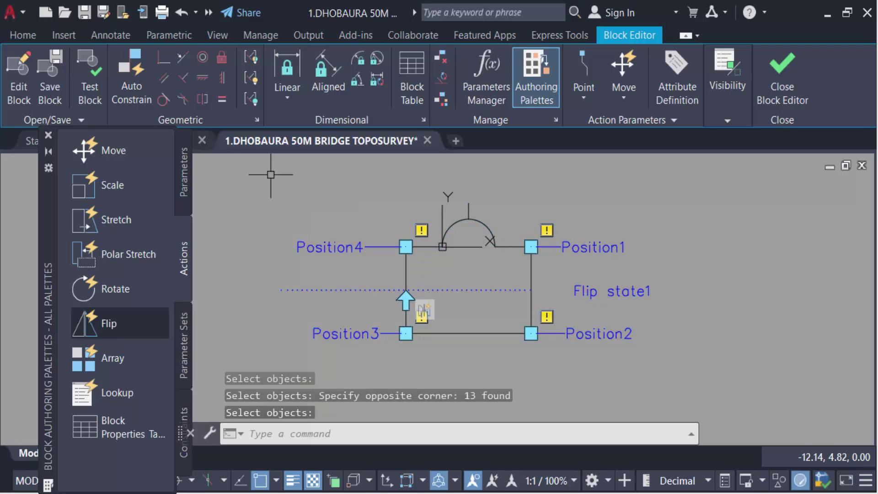
{"action": "left_click", "coordinate": [772, 92]}
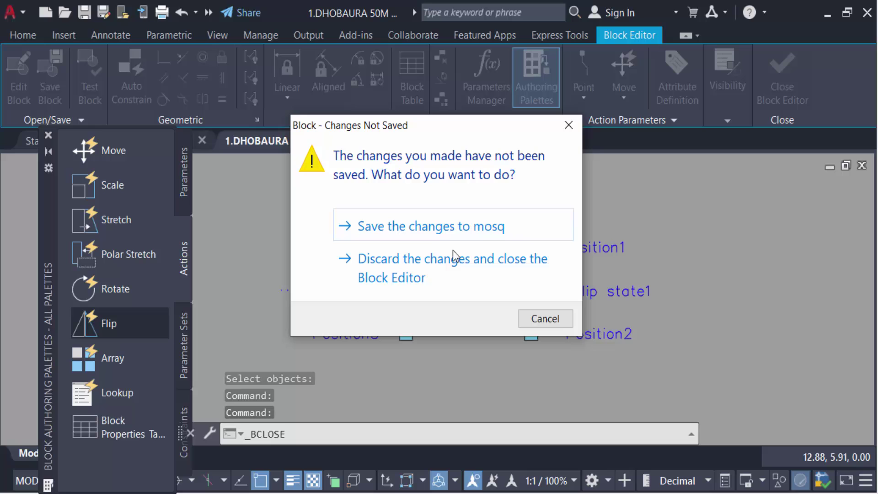
Save the changes to mosq and start inserting the mosq block from Recent Blocks.
{"action": "left_click", "coordinate": [422, 235]}
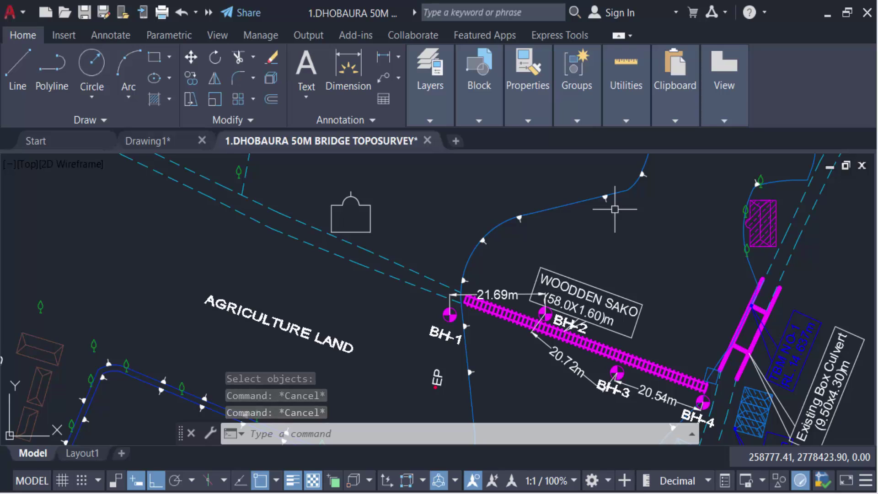
{"action": "type", "text": "I"}
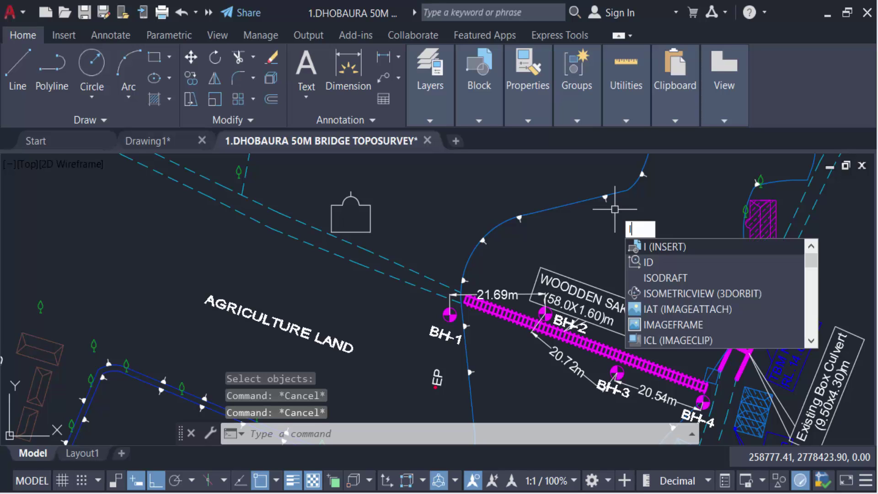
{"action": "key", "text": "Return"}
{"action": "left_click", "coordinate": [585, 105]}
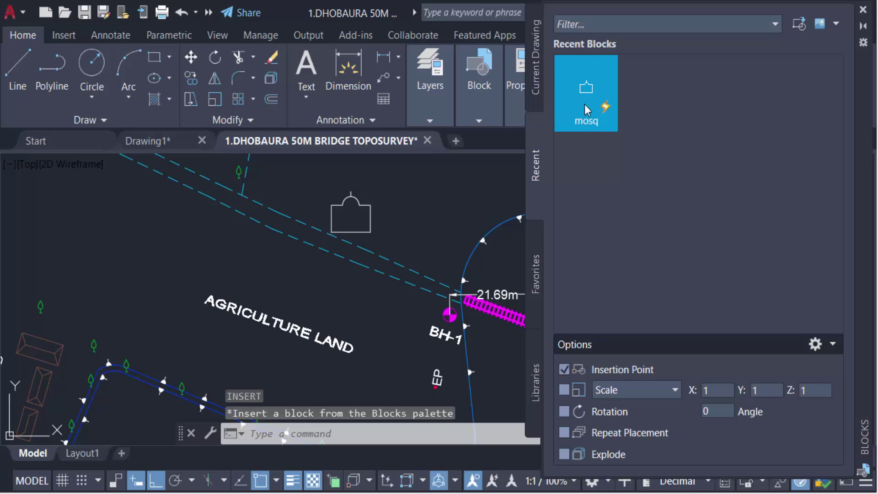
{"action": "mouse_move", "coordinate": [591, 124]}
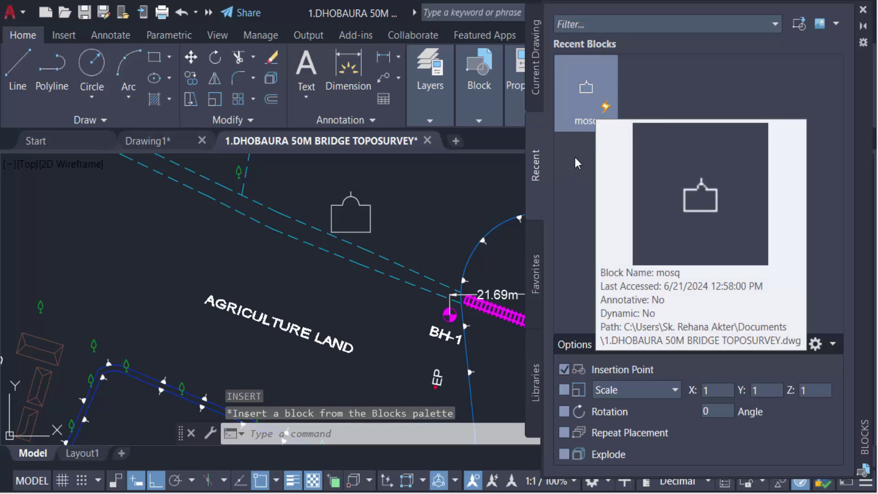
{"action": "left_click", "coordinate": [586, 94]}
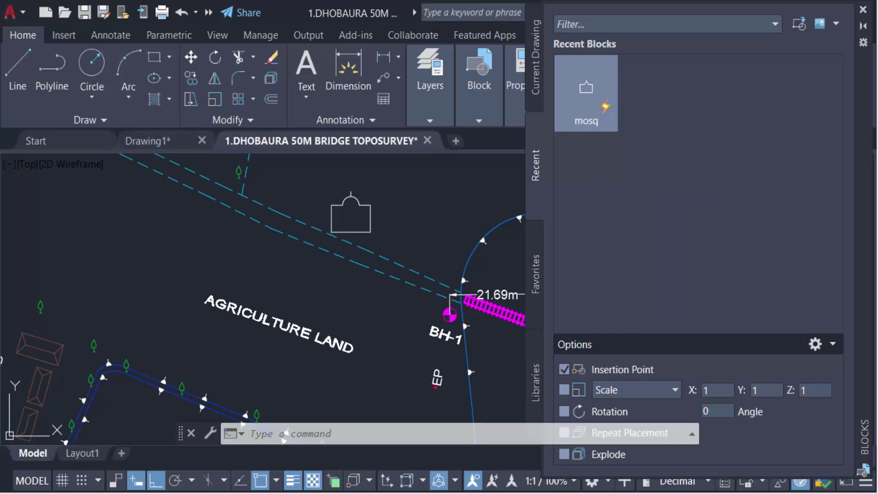
{"action": "scroll", "coordinate": [262, 259], "scroll_direction": "up", "scroll_amount": 4}
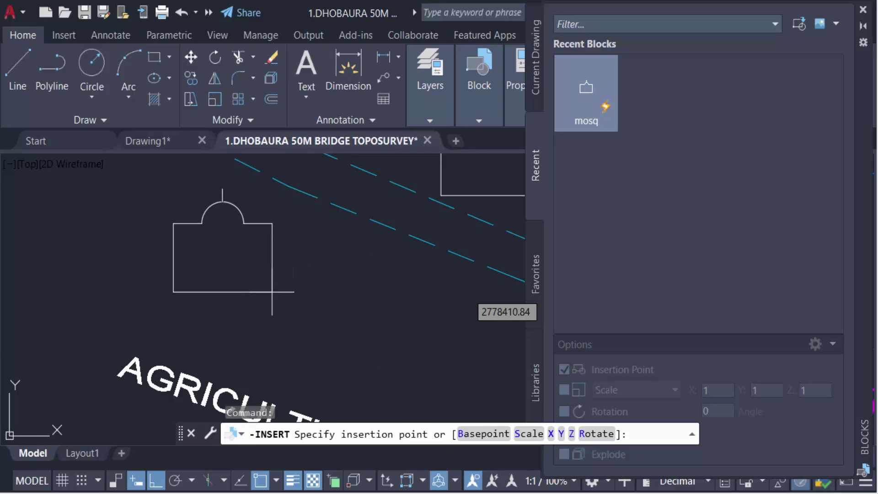
Place mosq above AGRICULTURE LAND, flip it dome-down with its grip, and close the palette.
{"action": "left_click", "coordinate": [244, 309]}
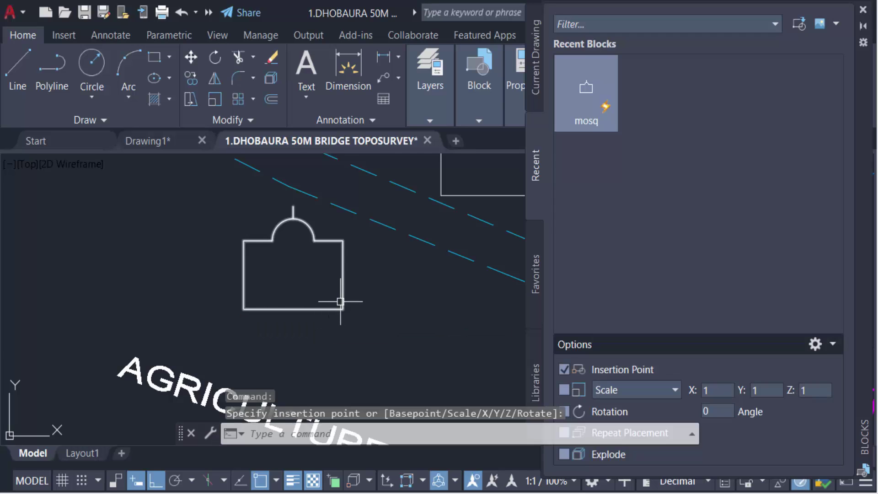
{"action": "left_click", "coordinate": [243, 289]}
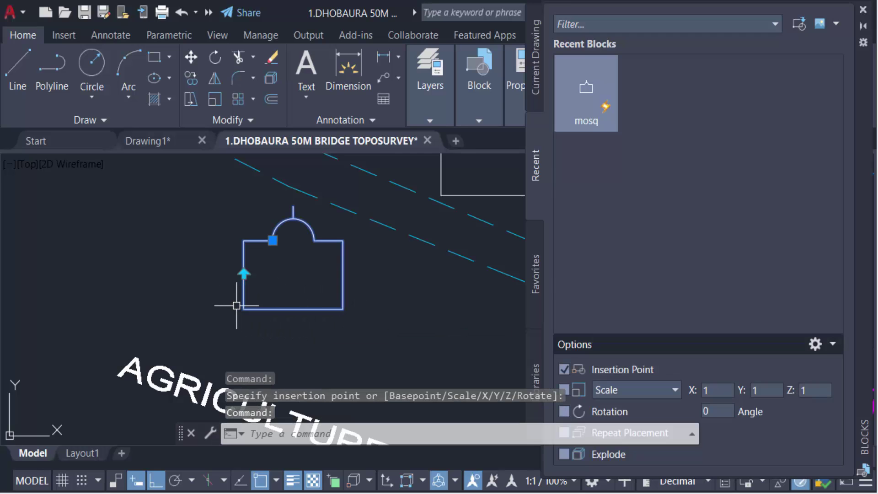
{"action": "left_click", "coordinate": [244, 274]}
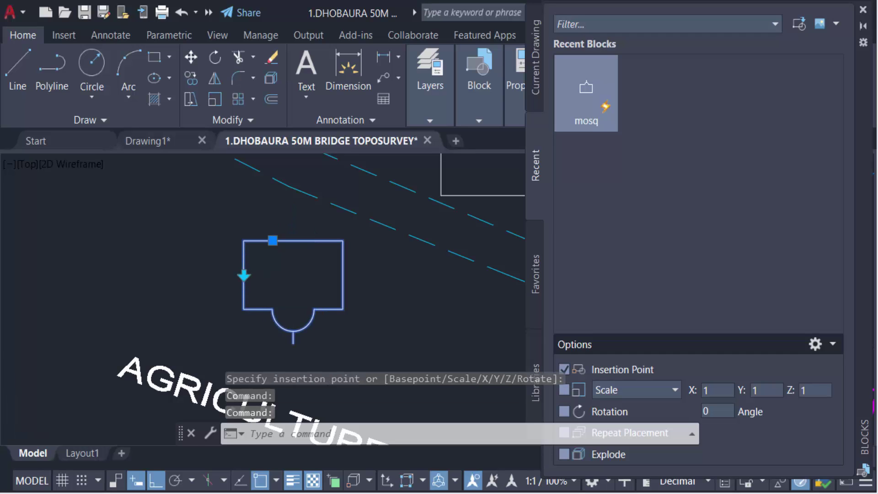
{"action": "scroll", "coordinate": [299, 323], "scroll_direction": "up", "scroll_amount": 3}
{"action": "scroll", "coordinate": [315, 314], "scroll_direction": "down", "scroll_amount": 2}
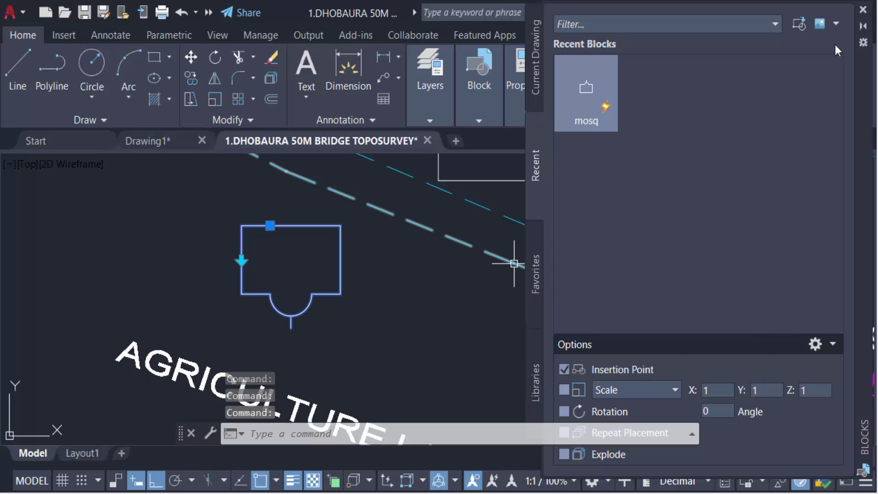
{"action": "left_click", "coordinate": [863, 10]}
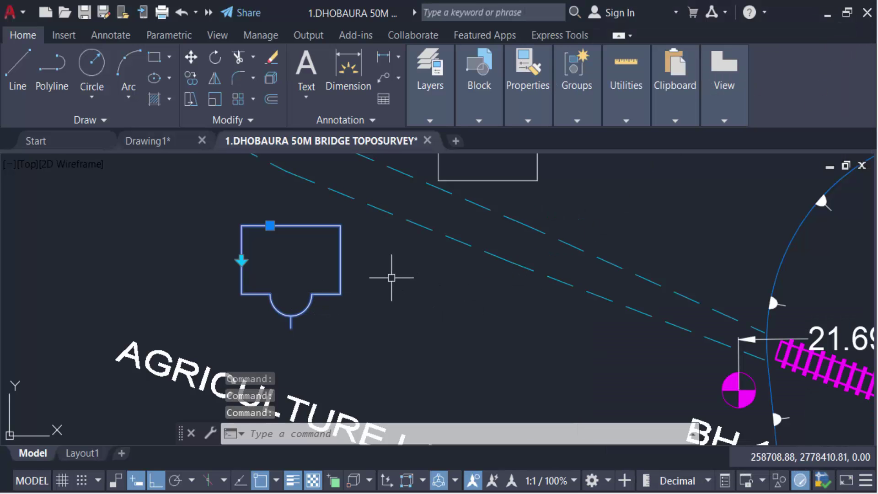
{"action": "scroll", "coordinate": [363, 302], "scroll_direction": "down", "scroll_amount": 3}
{"action": "scroll", "coordinate": [340, 305], "scroll_direction": "up", "scroll_amount": 3}
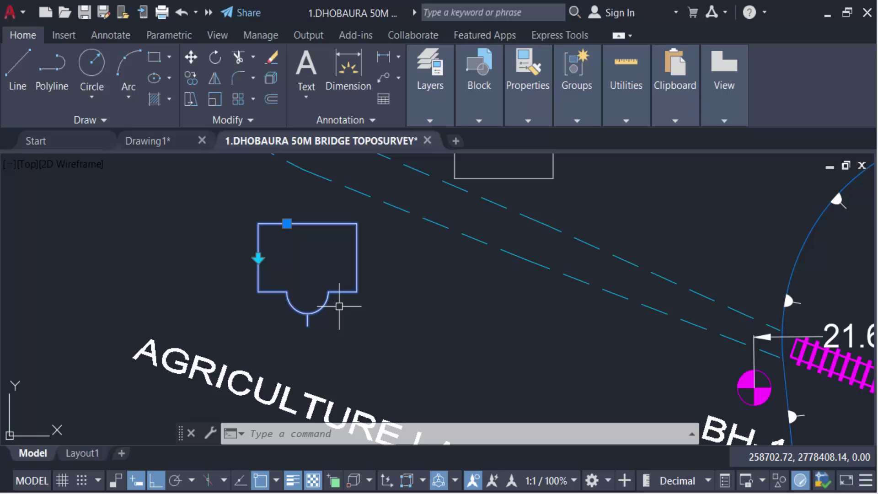
{"action": "scroll", "coordinate": [339, 306], "scroll_direction": "down", "scroll_amount": 2}
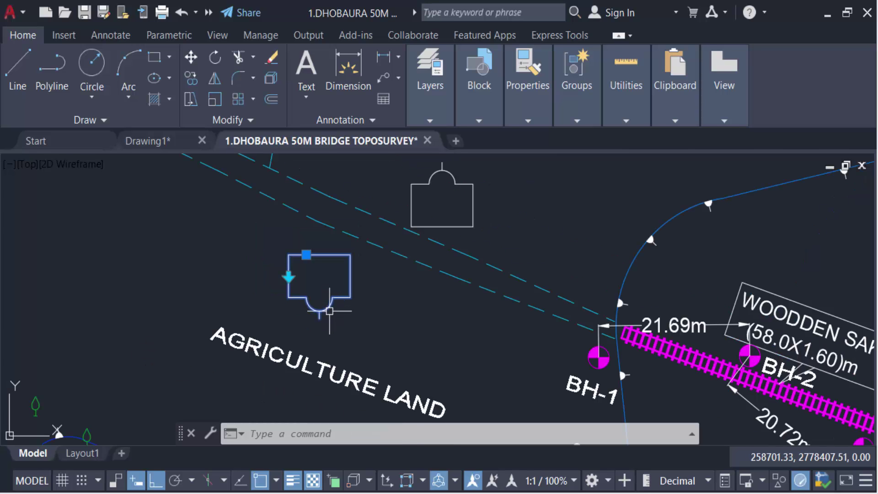